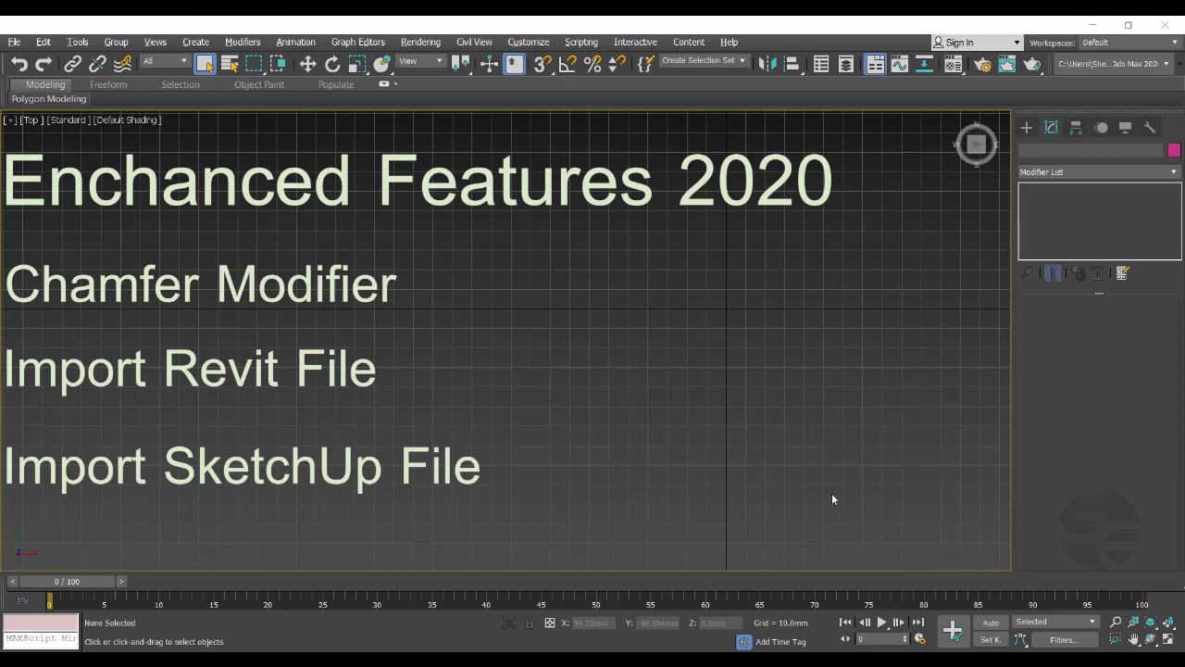
Open the three stacked ProBoolean box-shelf scene in four views and activate Select and Move.
left_click(709, 494)
key("w")
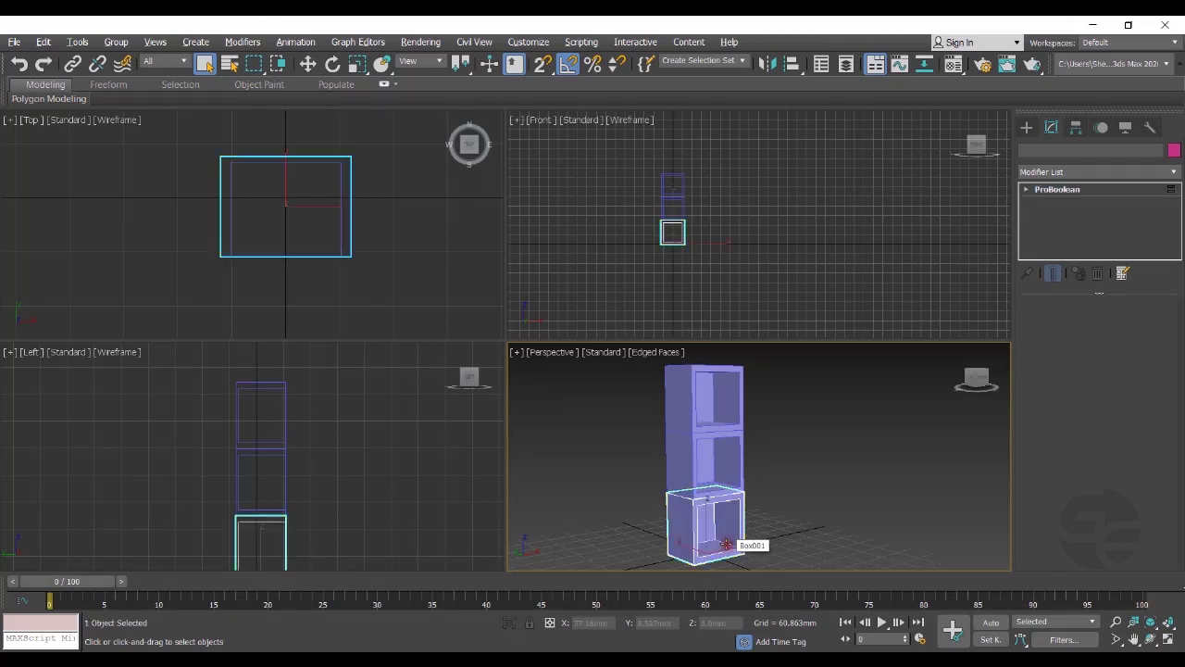
Select the bottom box Box001, maximize its perspective view and add a Chamfer modifier.
left_click(725, 537)
key("z")
middle_click_drag(725, 545, 692, 530, "alt")
key("alt+w")
scroll(680, 510, "down", 3)
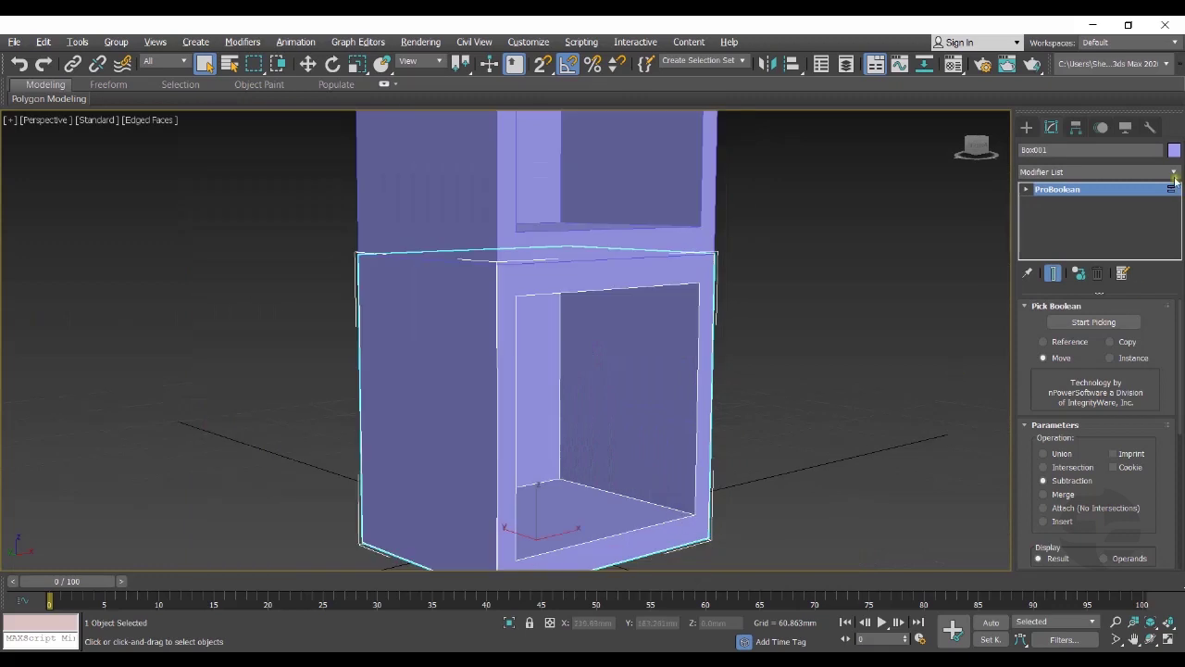
left_click(1074, 169)
type("c")
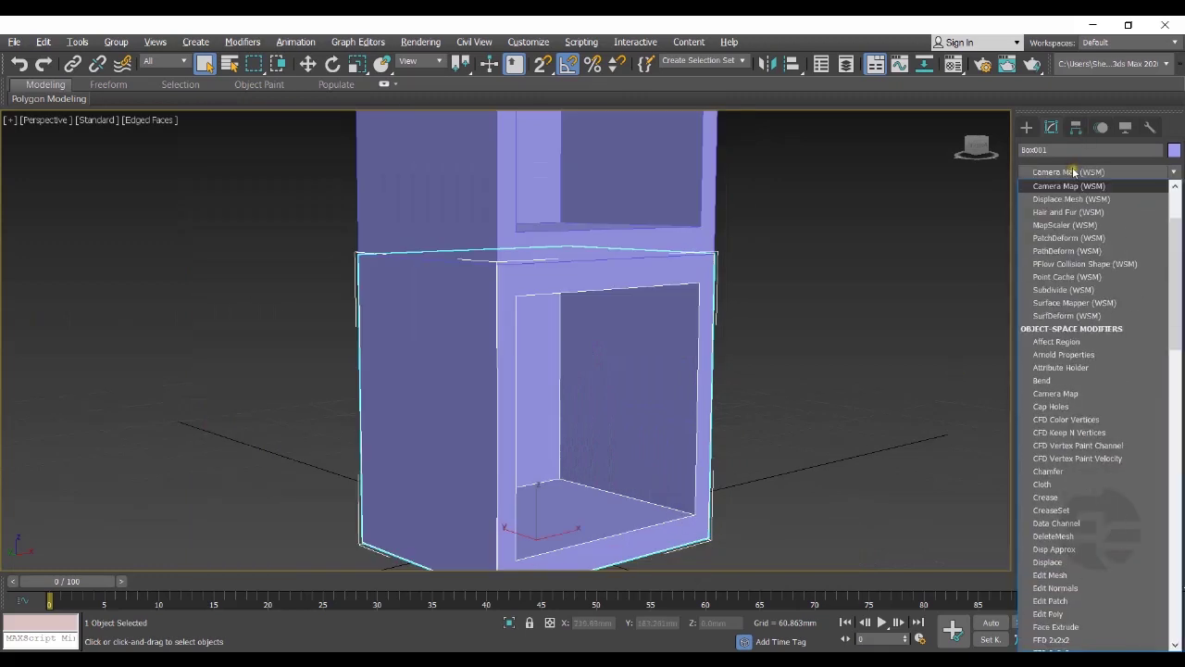
left_click(1067, 264)
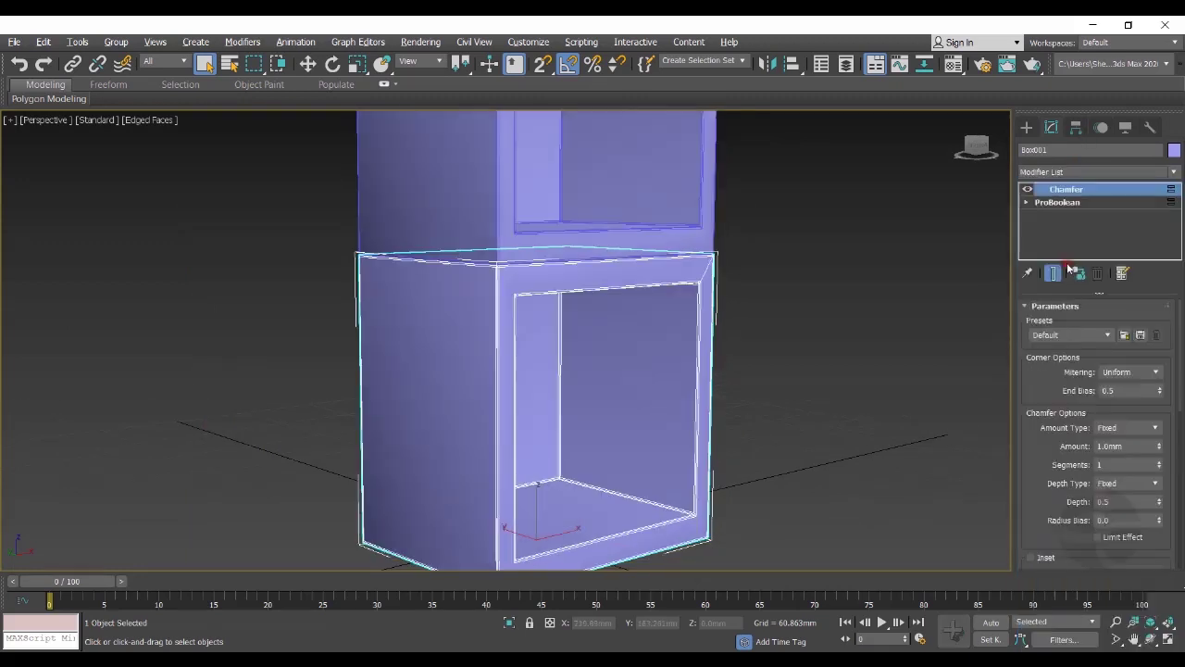
scroll(519, 288, "up", 5)
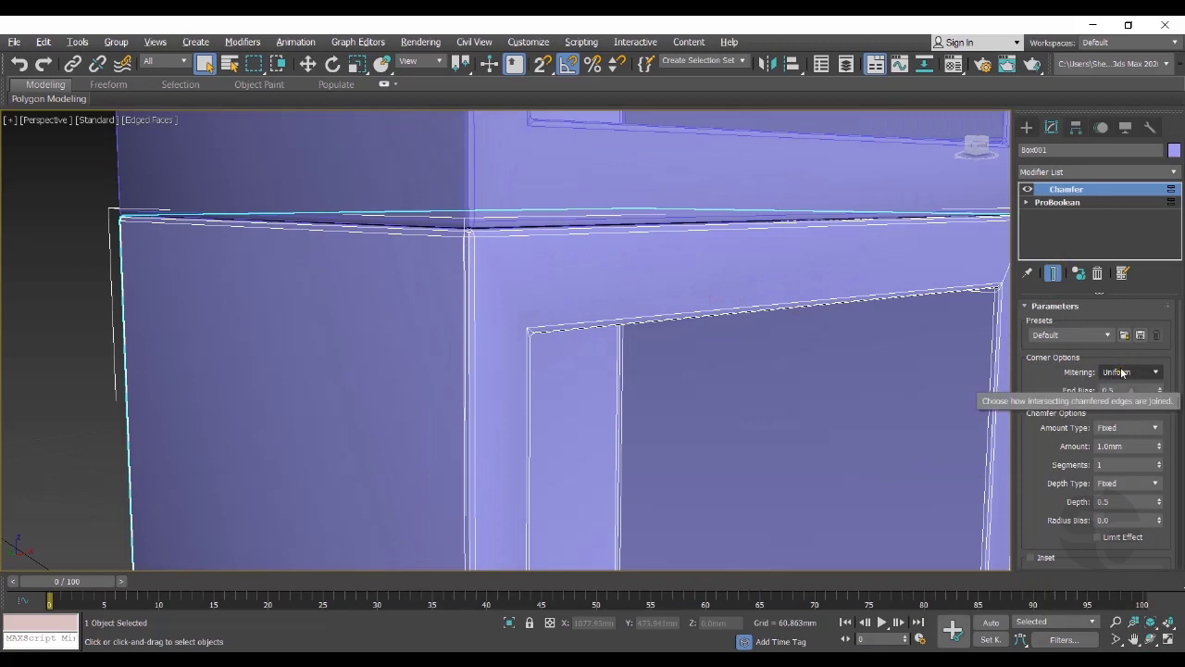
Compare Quad and Patch mitering on the chamfer and settle on Radial.
left_click(1122, 371)
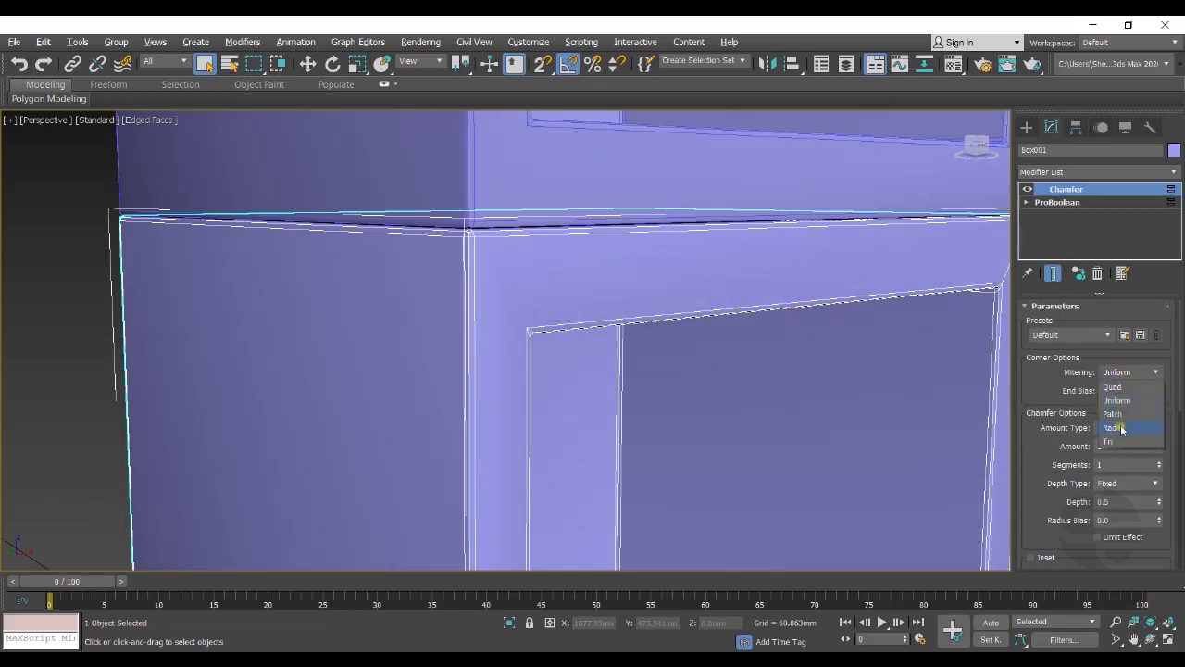
left_click(1114, 427)
left_click(1117, 371)
left_click(1113, 386)
left_click(1117, 371)
left_click(1114, 414)
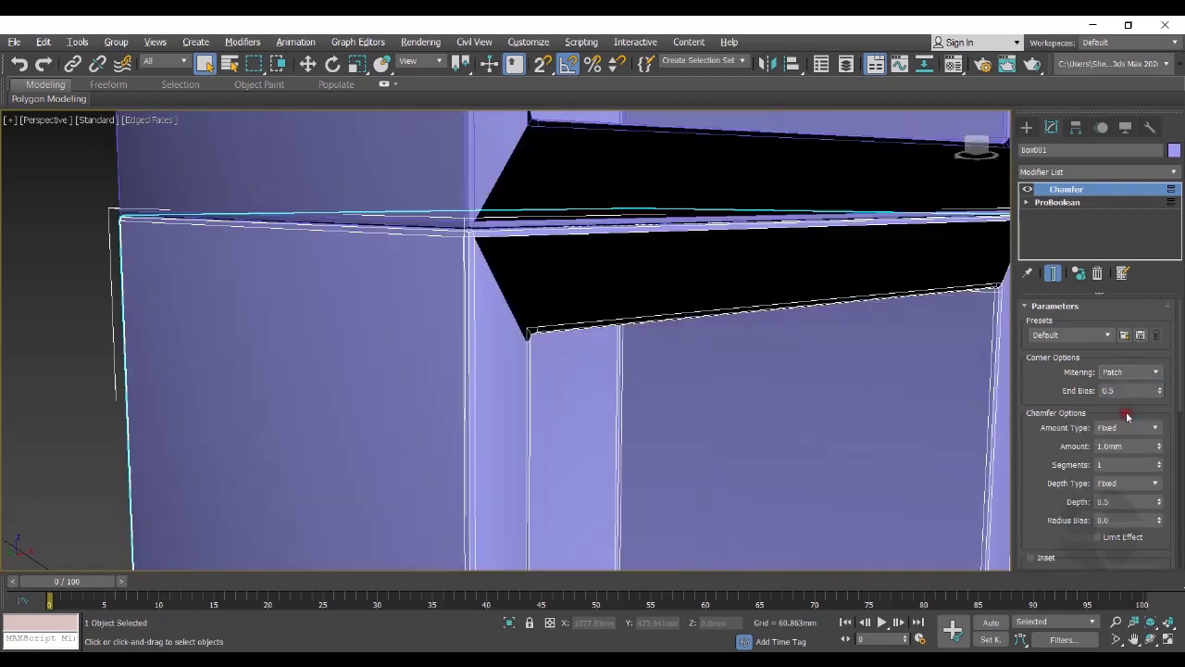
left_click(1124, 374)
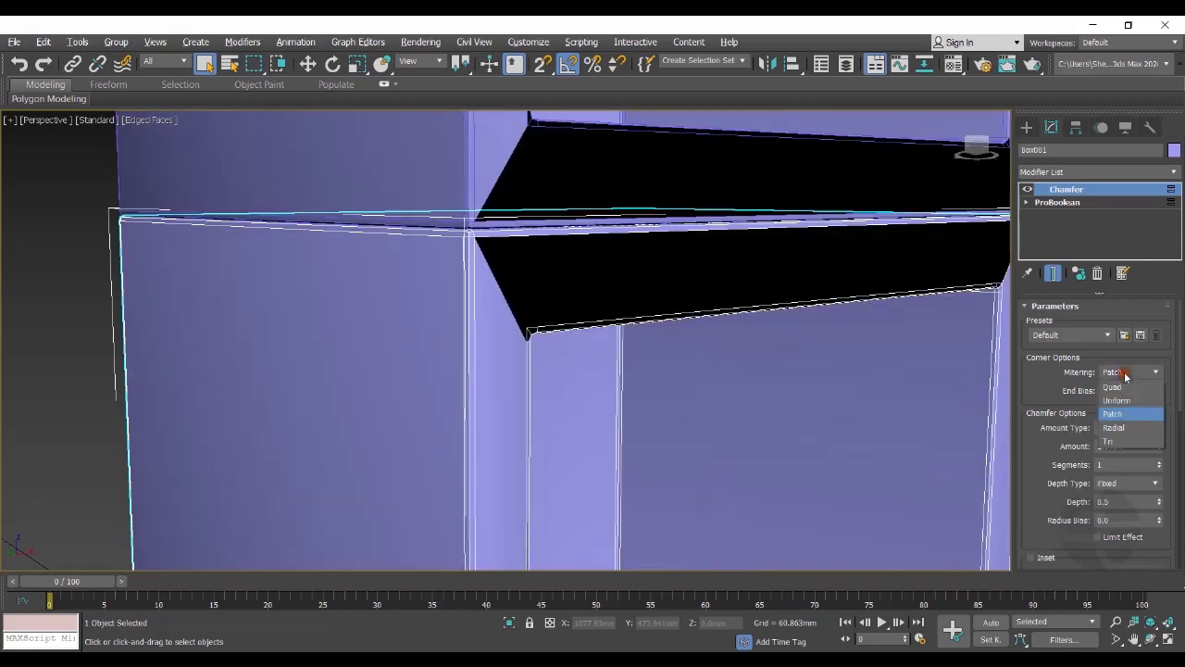
left_click(1124, 427)
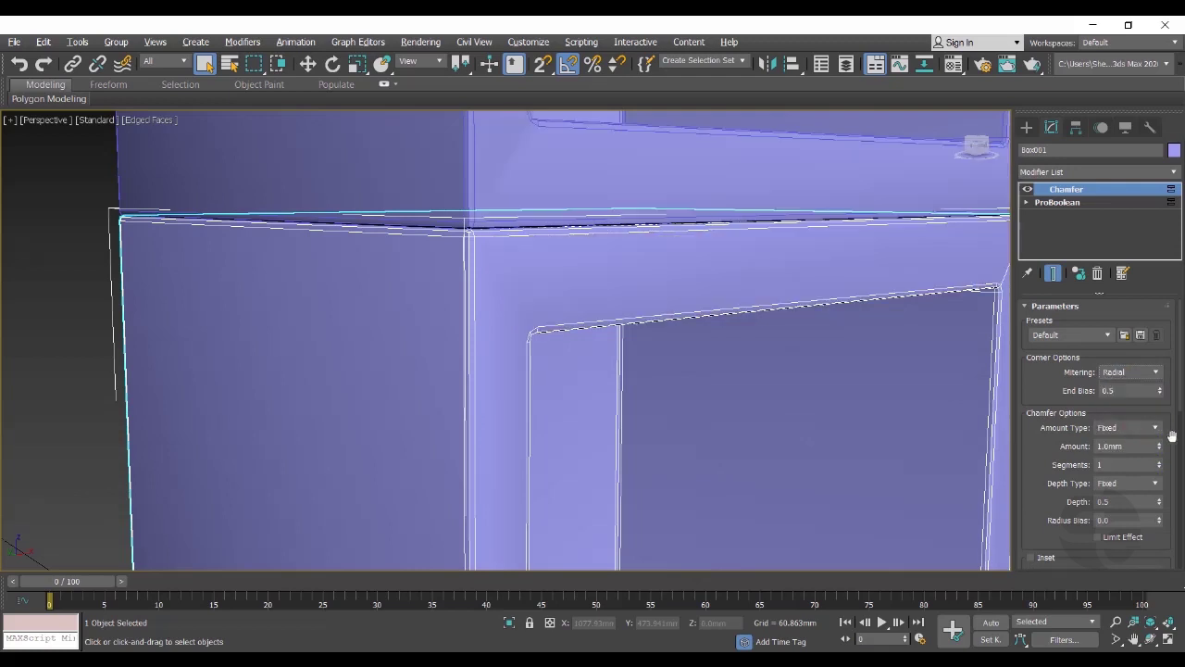
Set the chamfer amount to 2.229mm and segments to 4.
left_click(1158, 441)
left_click_drag(1158, 441, 1155, 356)
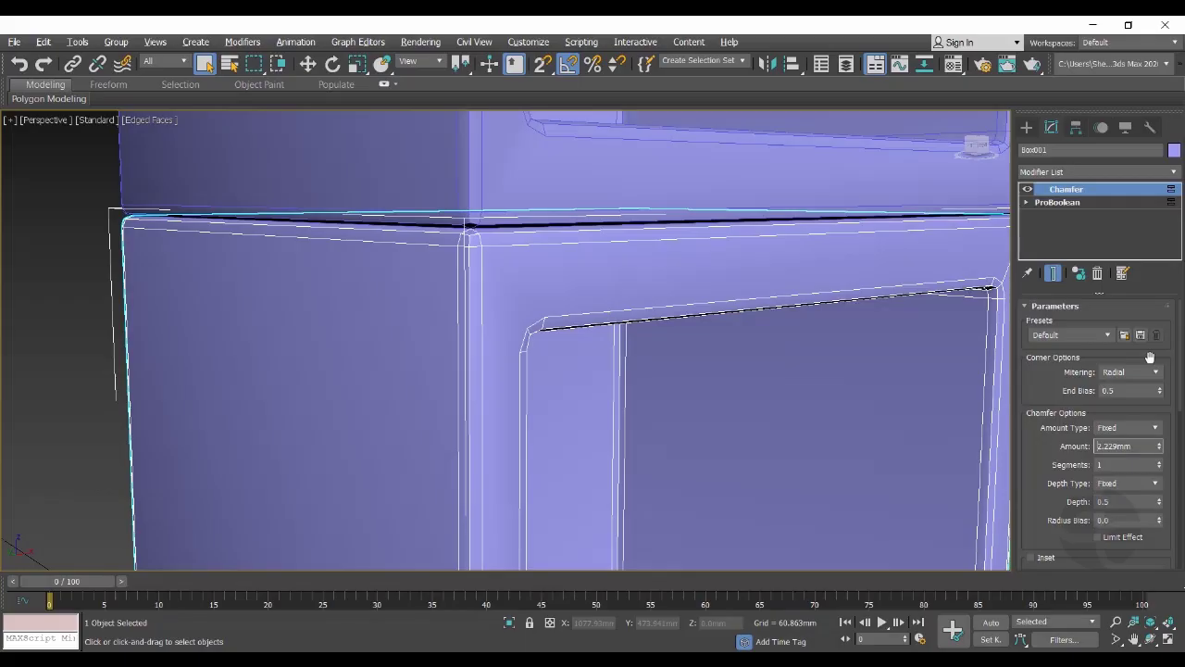
left_click(1159, 460)
left_click(1159, 460)
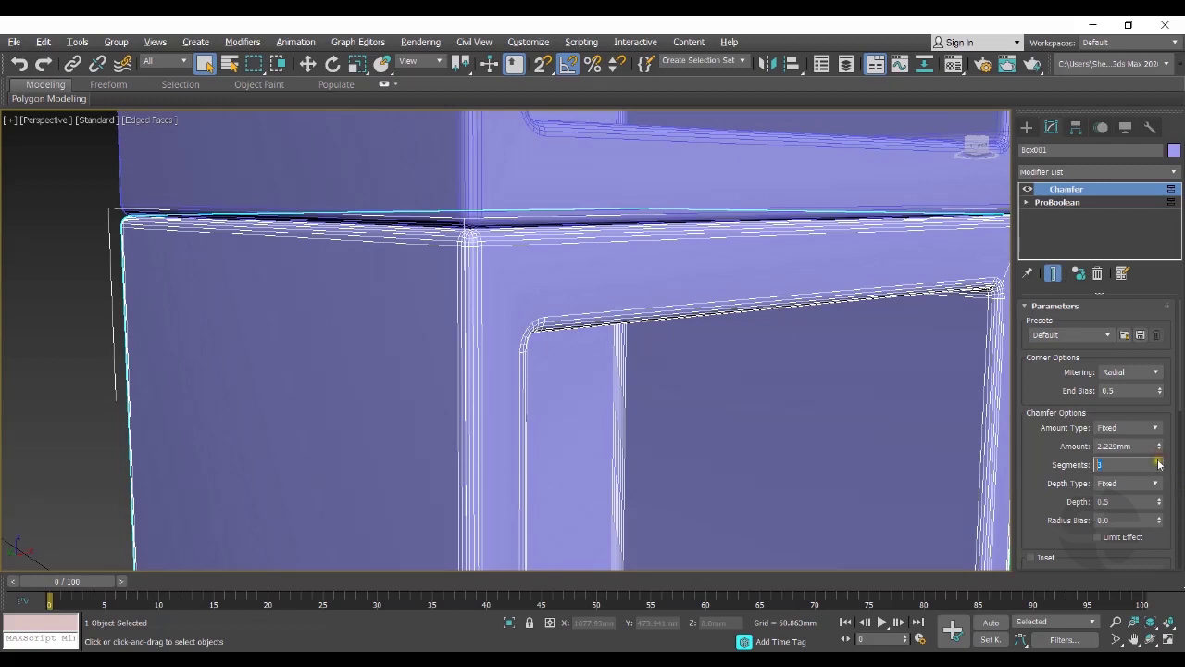
left_click(1159, 460)
scroll(599, 331, "down", 6)
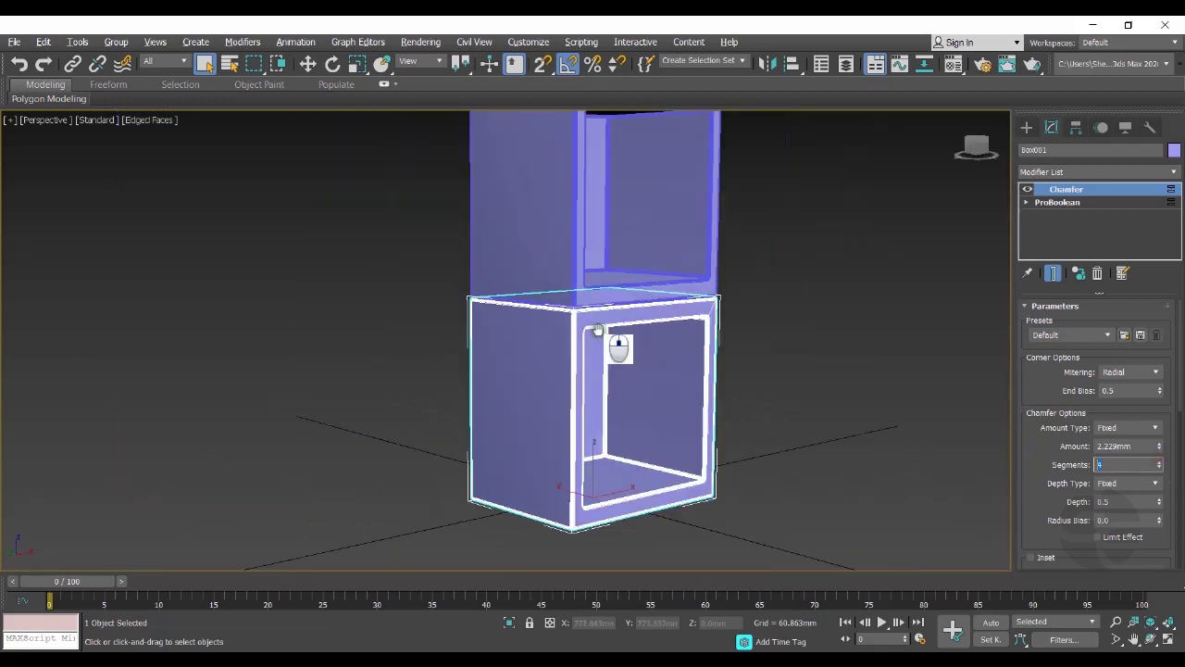
middle_click_drag(598, 332, 600, 418)
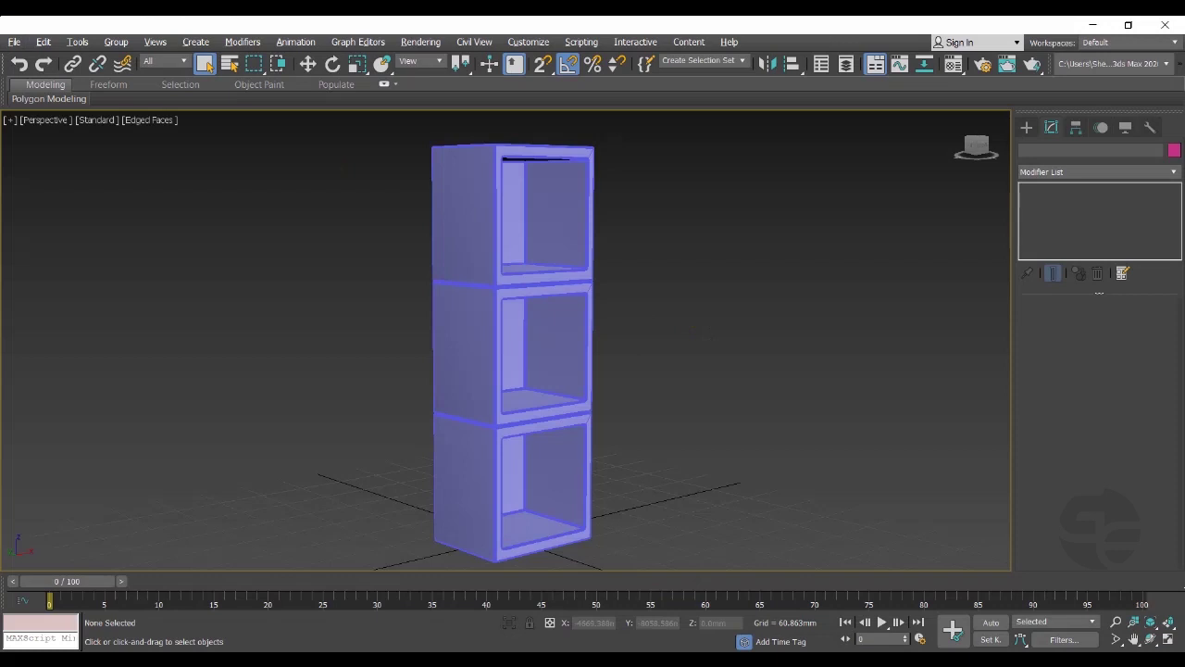
Start a new empty scene with New All, discarding the cabinet scene unsaved.
left_click(15, 42)
mouse_move(83, 68)
left_click(198, 67)
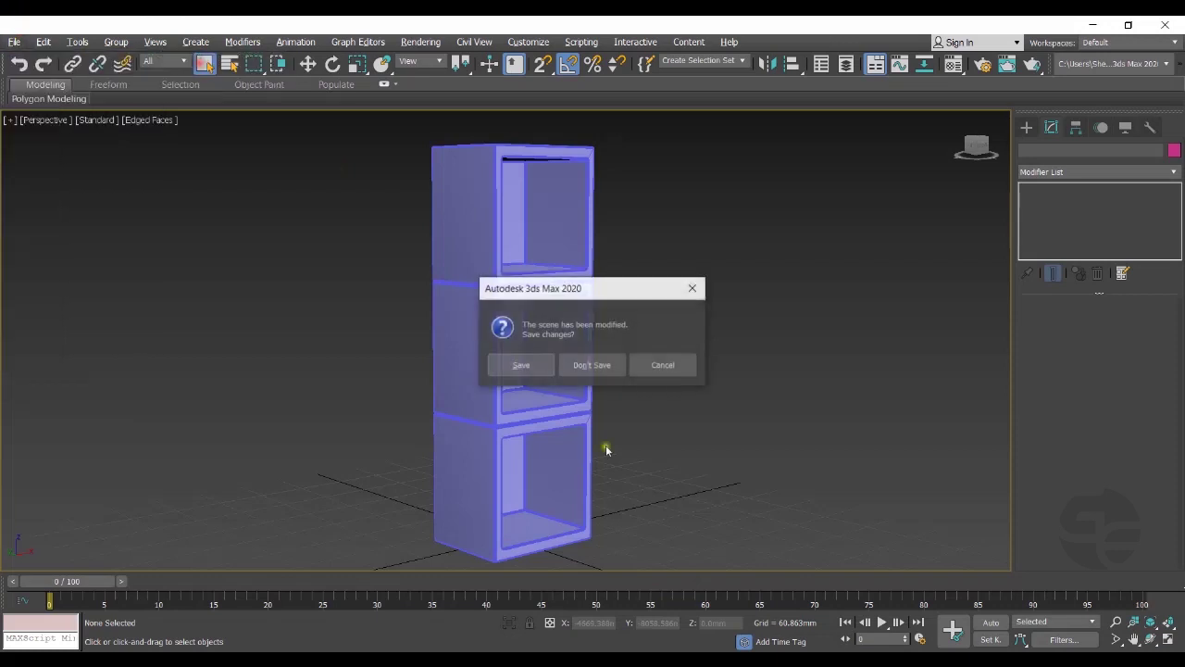
left_click(603, 369)
key("alt+w")
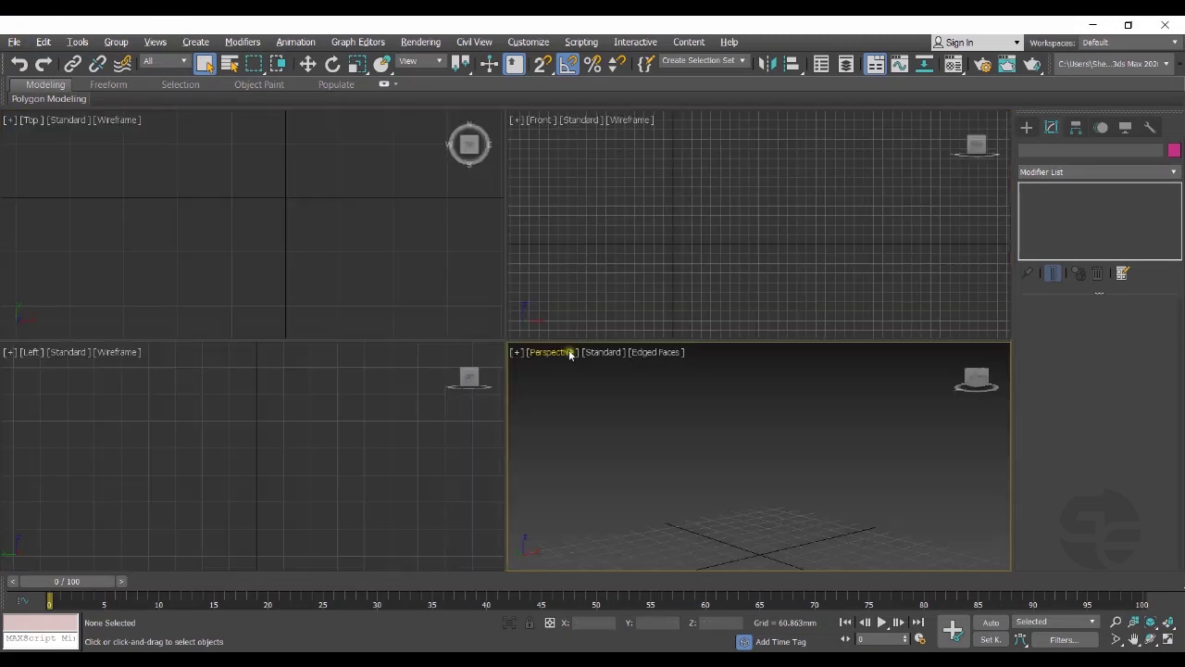
Choose the Architecture Revit project on the Desktop for import.
left_click(14, 42)
mouse_move(80, 238)
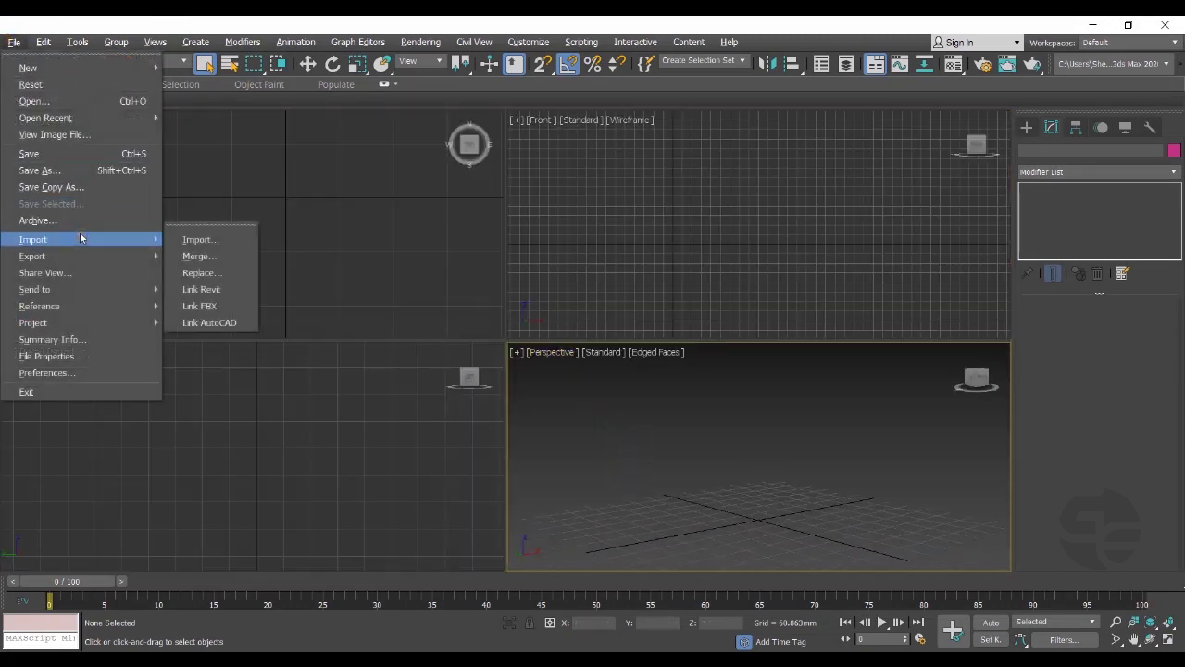
left_click(213, 240)
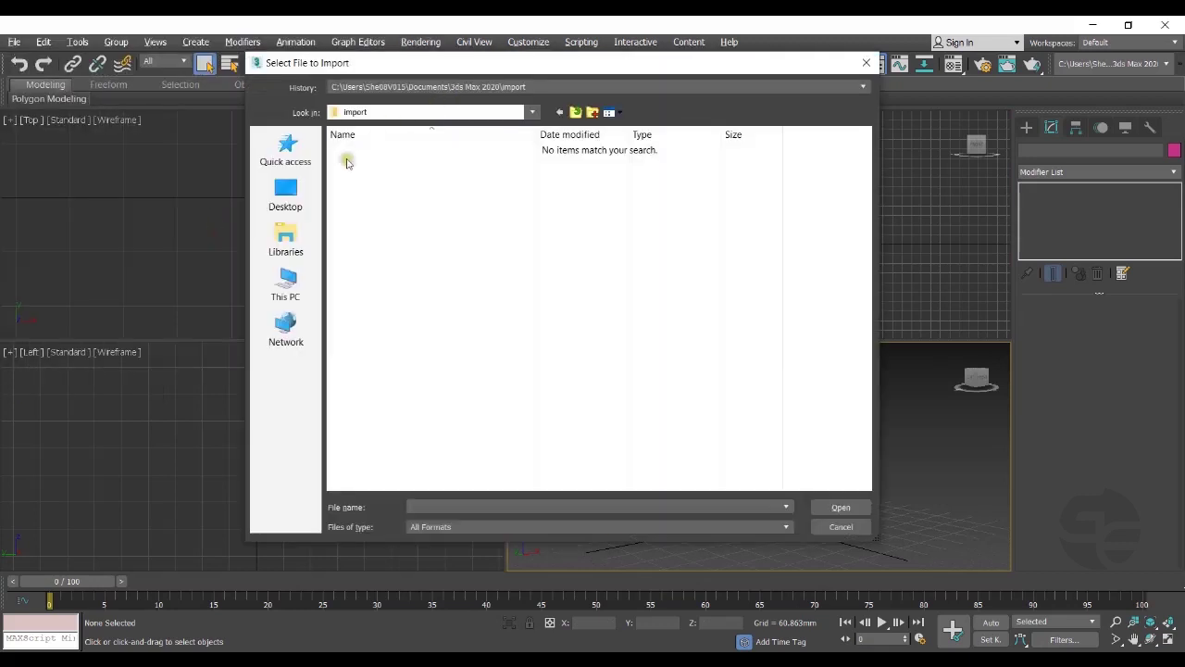
left_click(300, 188)
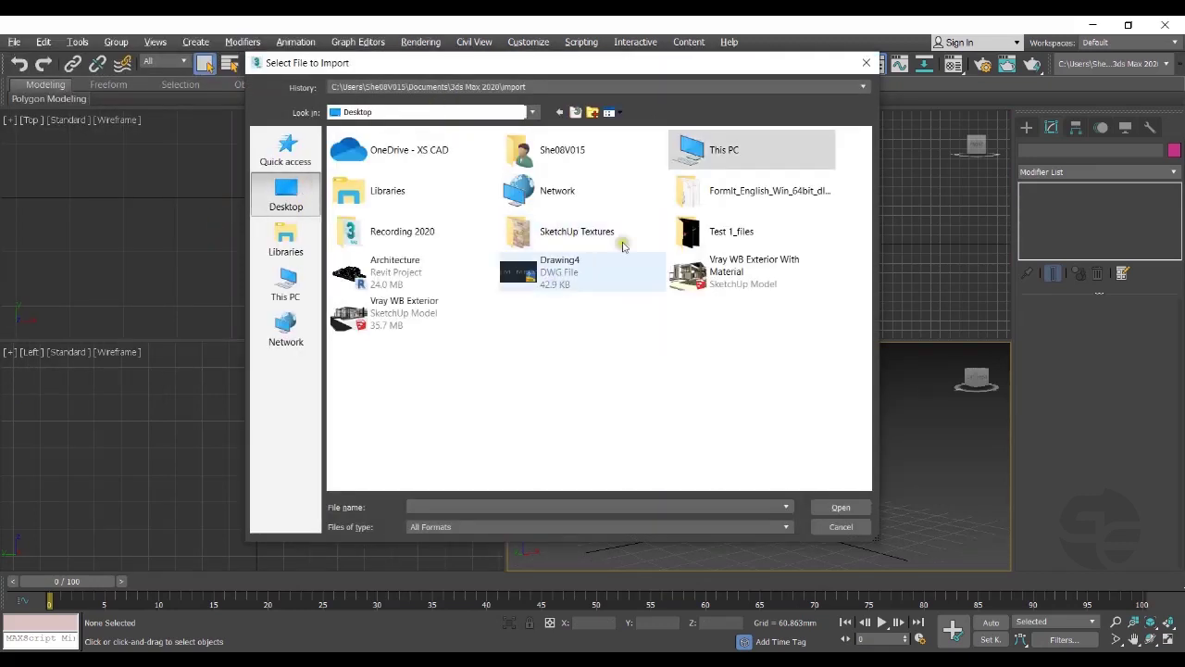
left_click(403, 273)
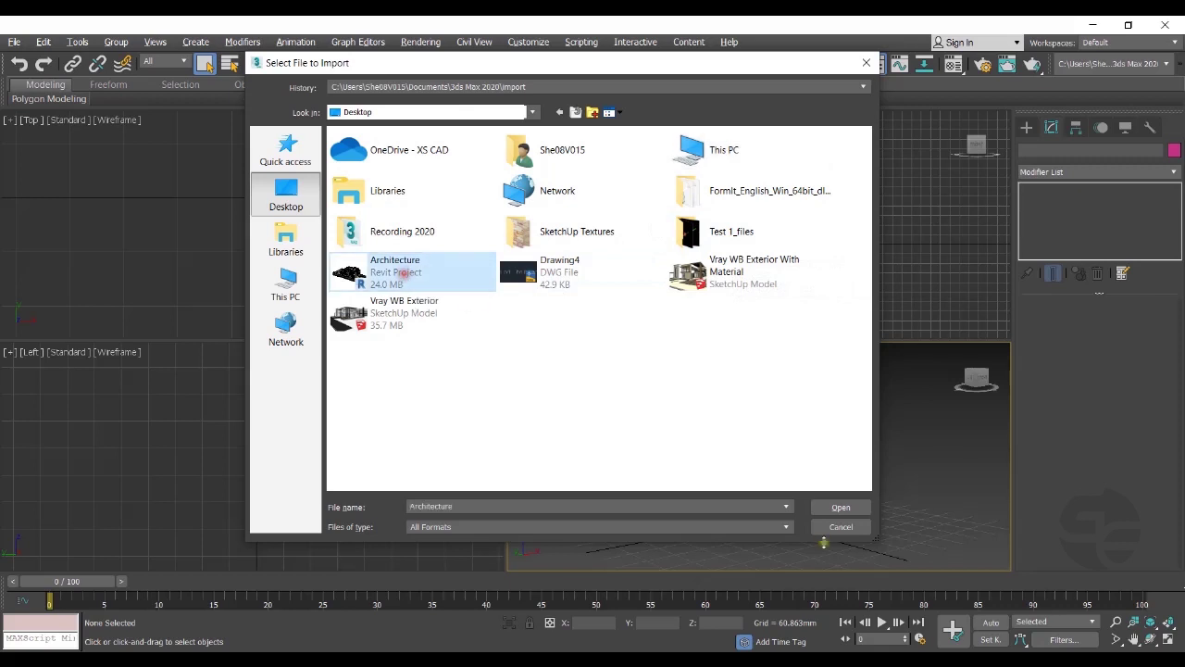
left_click(836, 506)
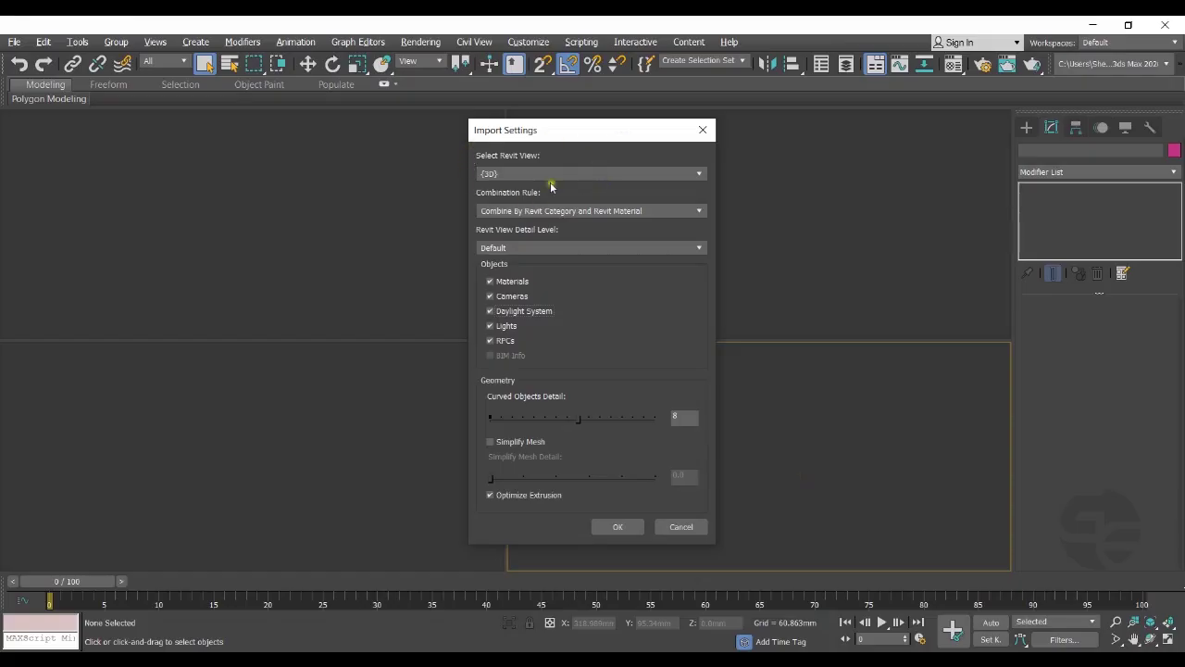
Import the Architecture house combined by Revit category and material, including all categories.
left_click(618, 211)
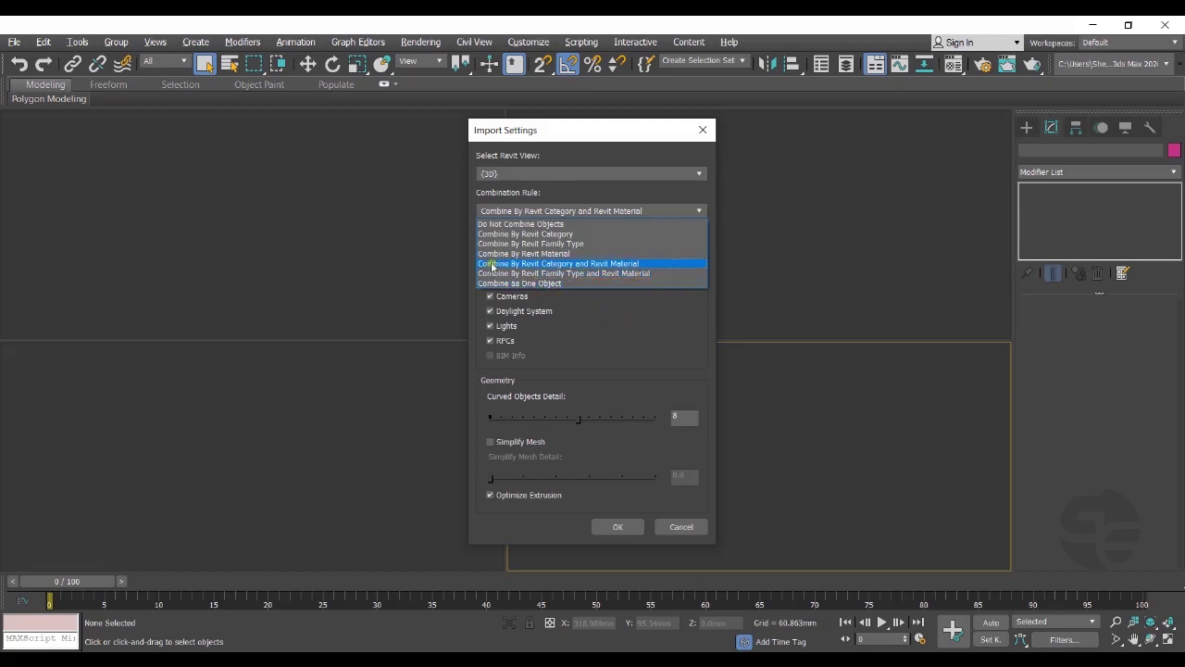
left_click(626, 263)
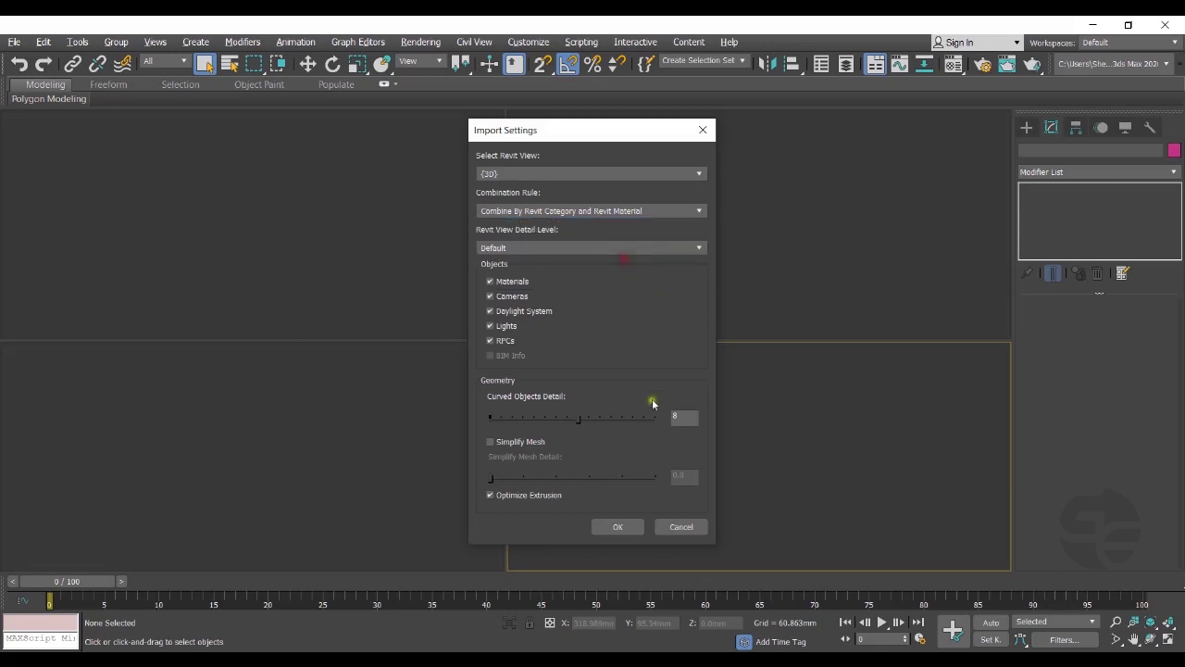
left_click(619, 526)
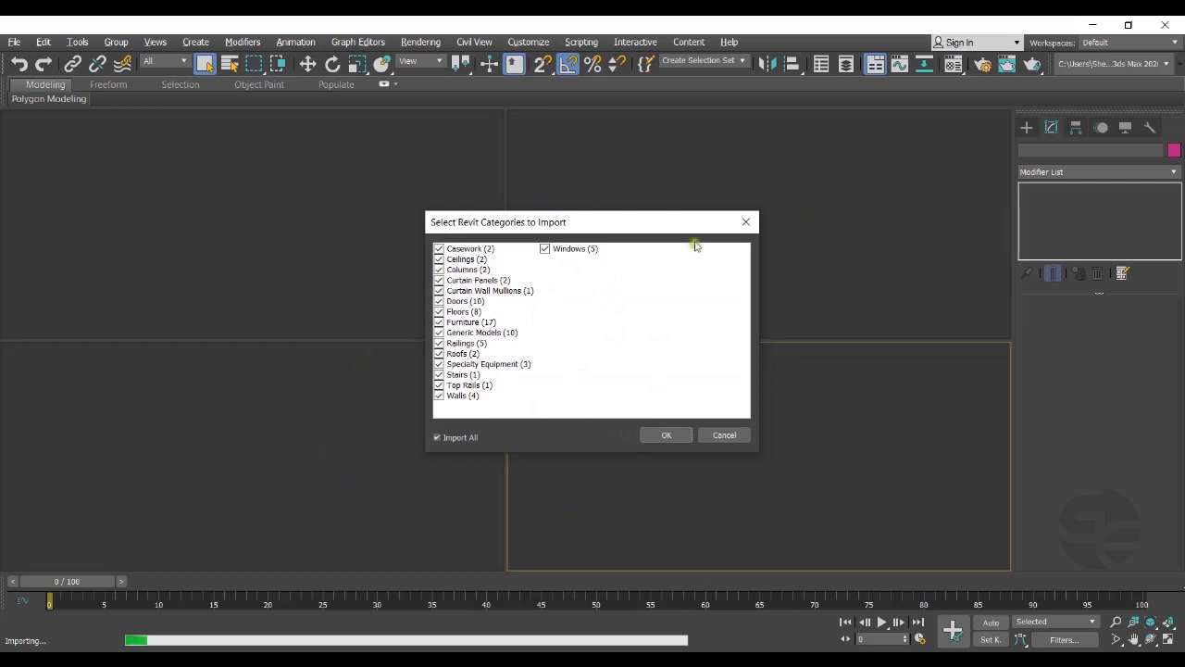
left_click(670, 437)
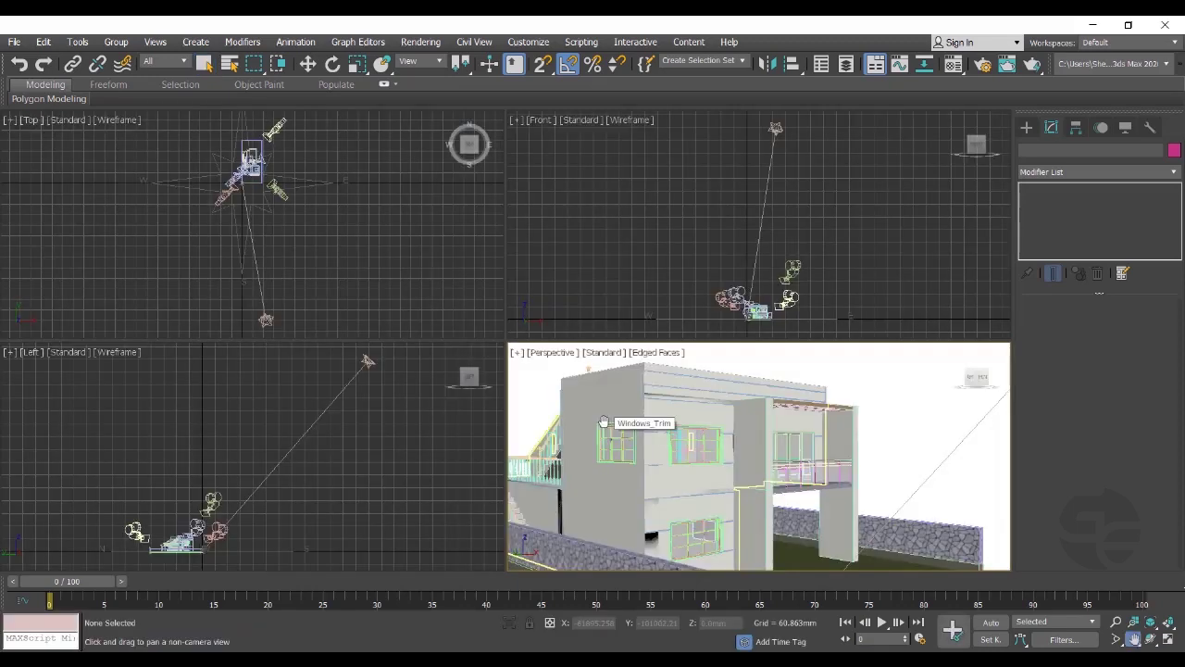
In Scene Explorer, hide and reshow the Walls_XS-Ivory Flat walls, then close it.
left_click(82, 43)
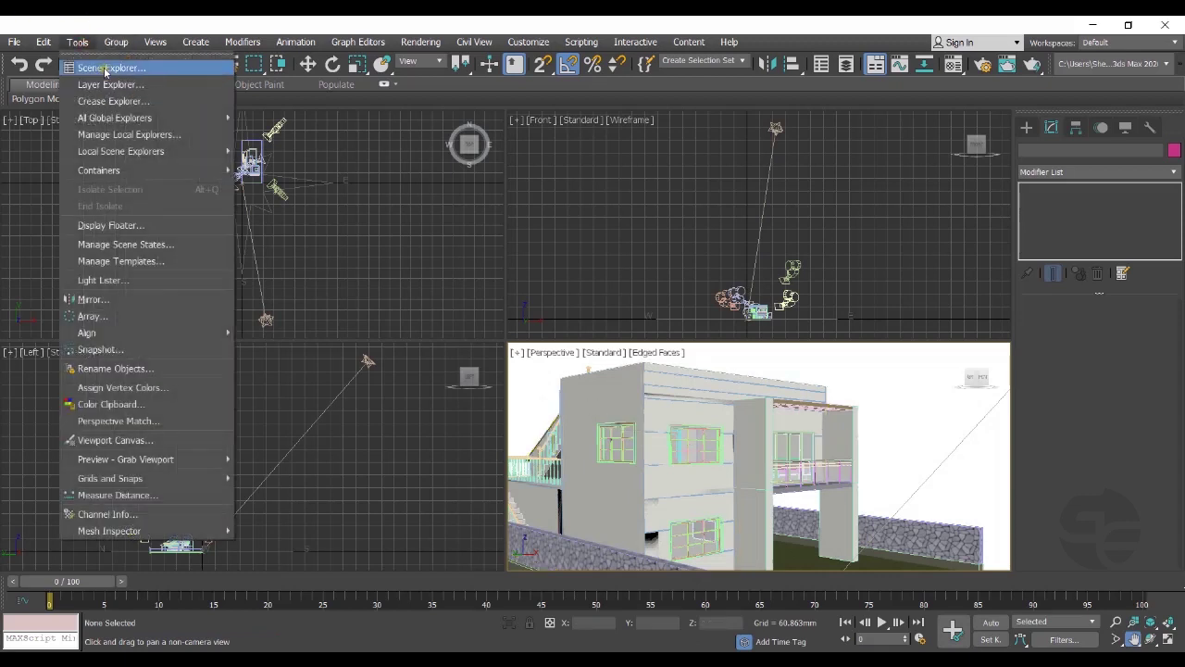
left_click(108, 69)
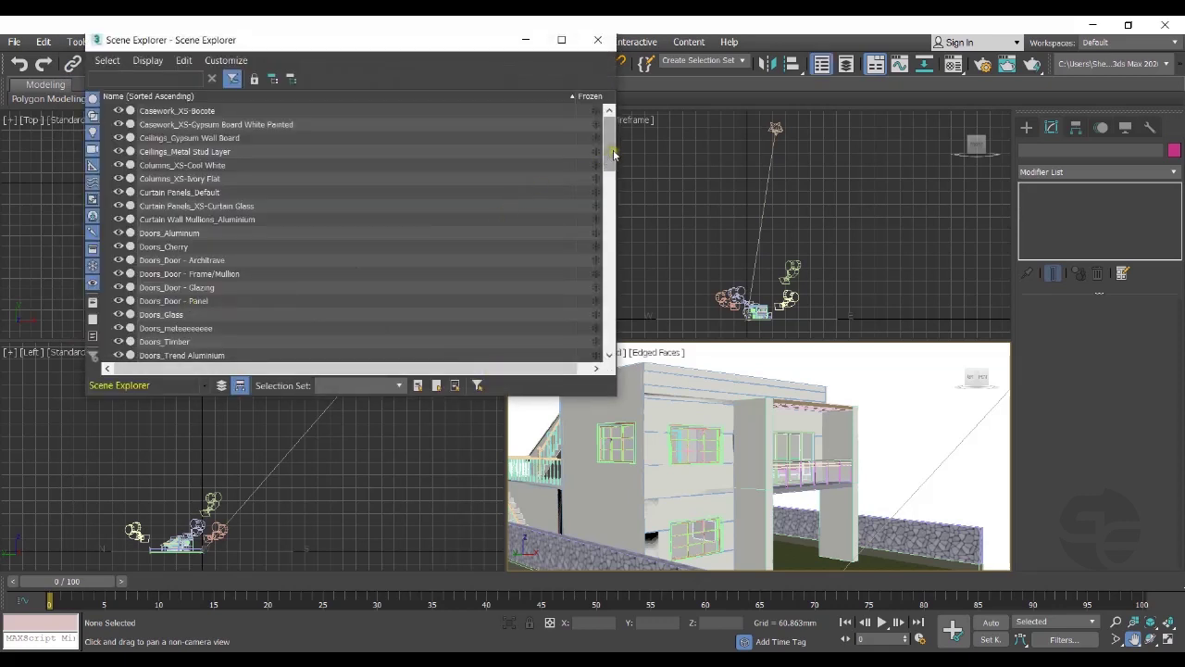
left_click_drag(610, 153, 606, 320)
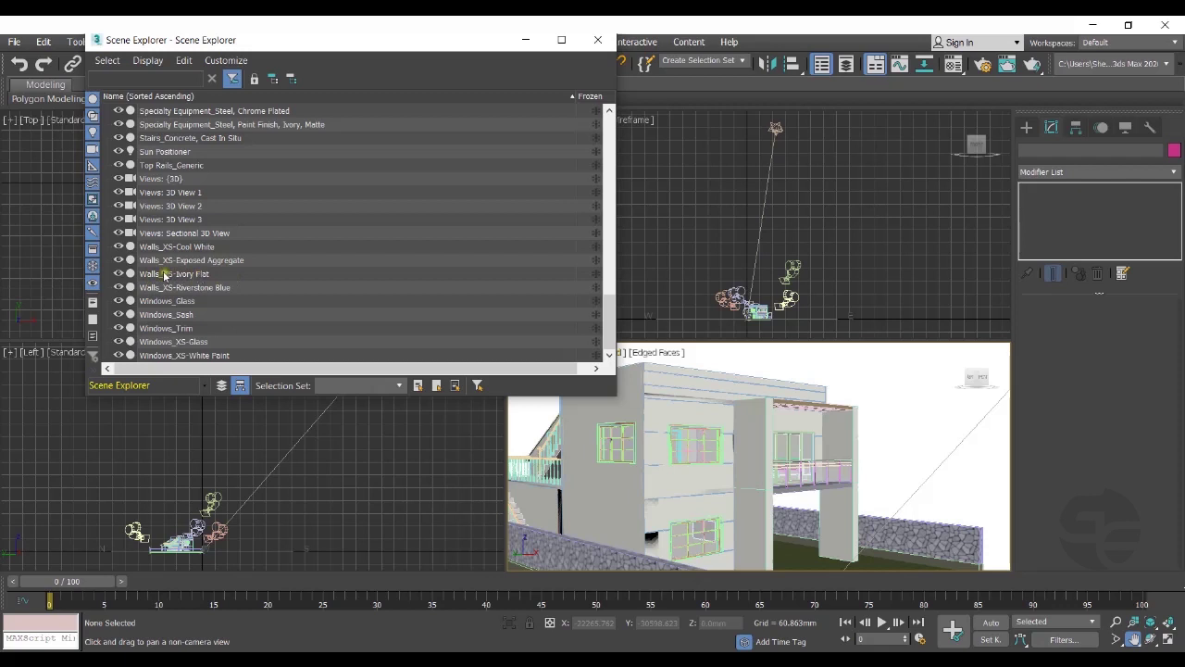
left_click(117, 274)
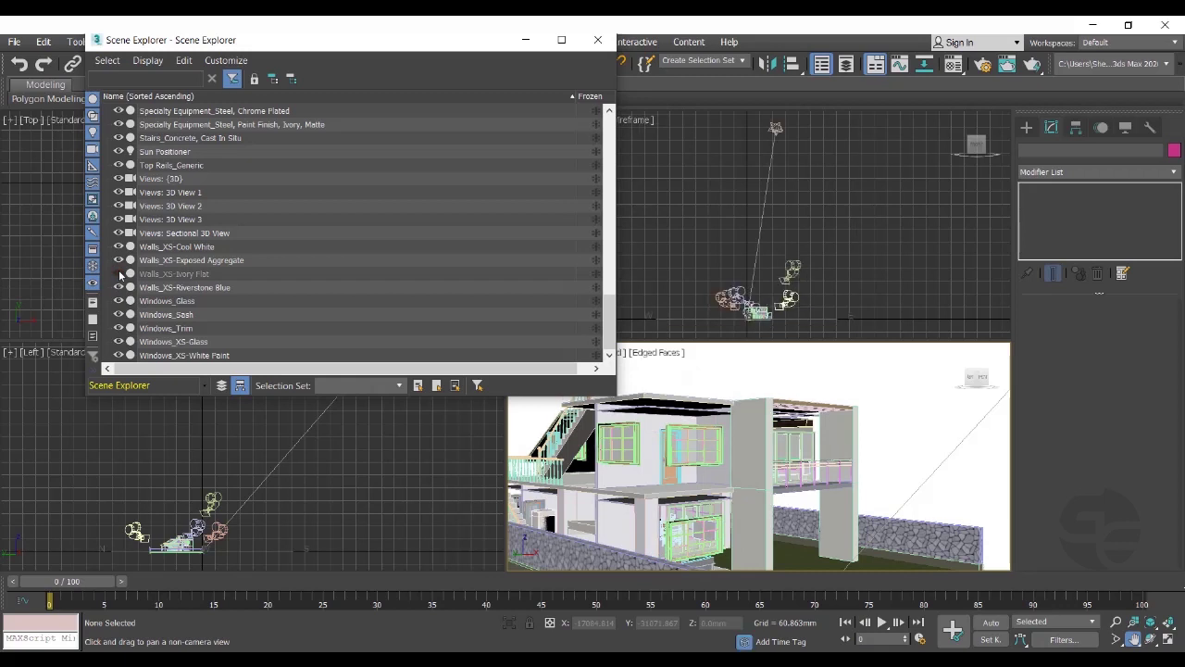
left_click(119, 274)
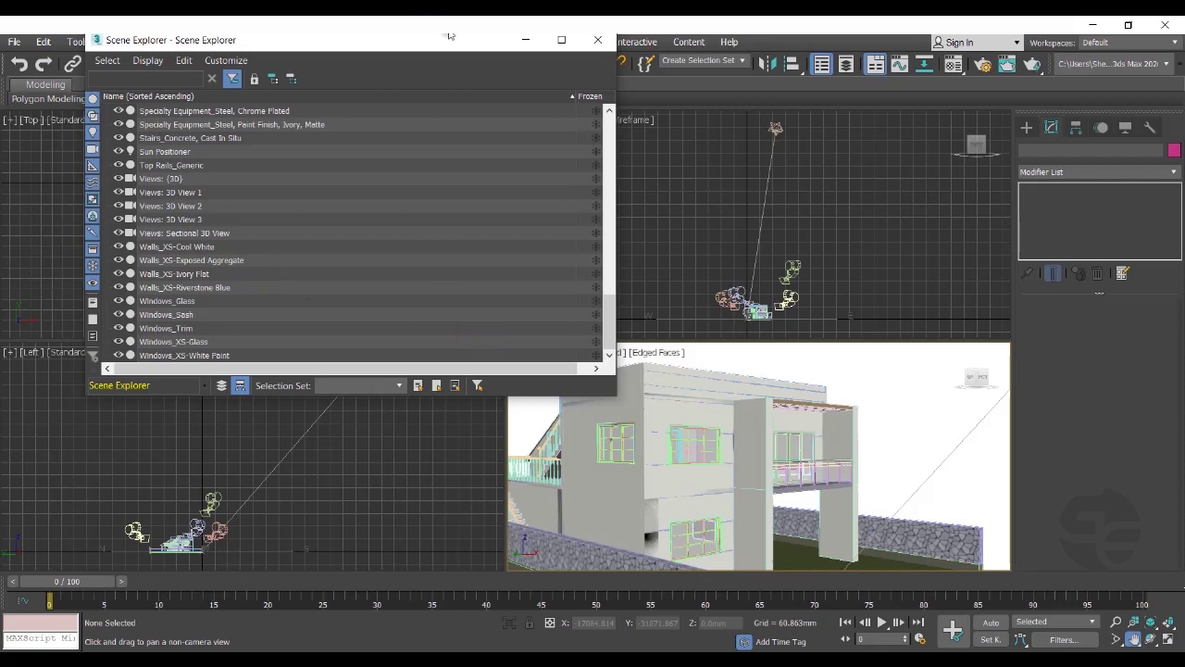
left_click(598, 39)
Start a new empty scene with New All without saving the house.
left_click(13, 42)
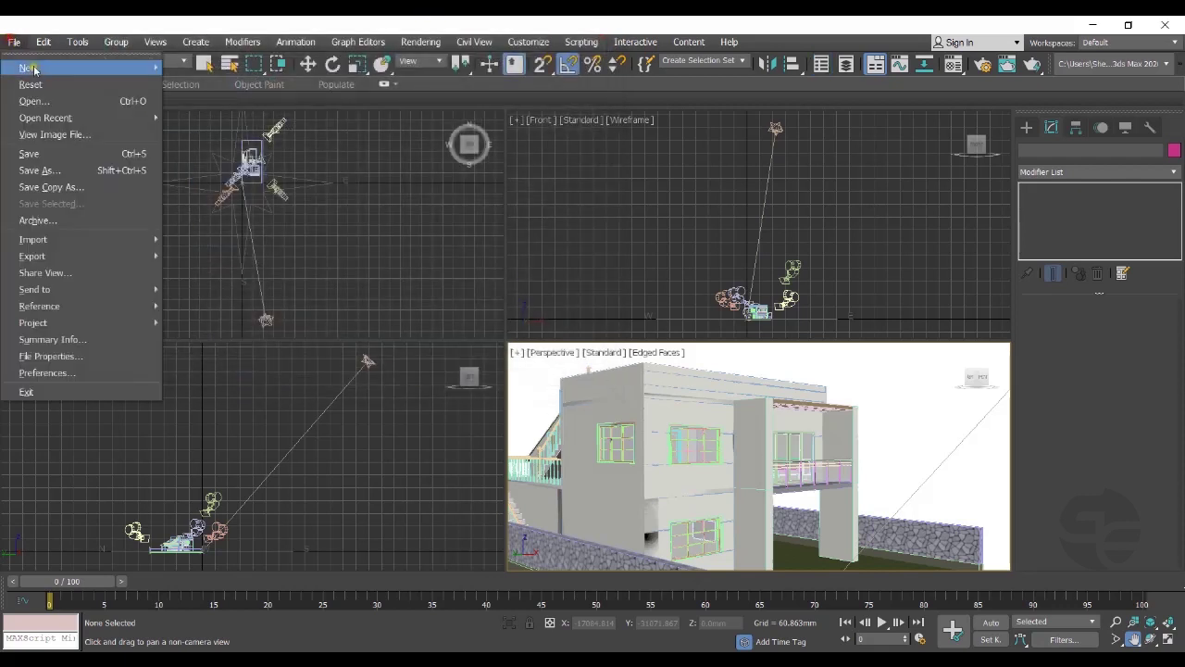
mouse_move(37, 68)
left_click(196, 69)
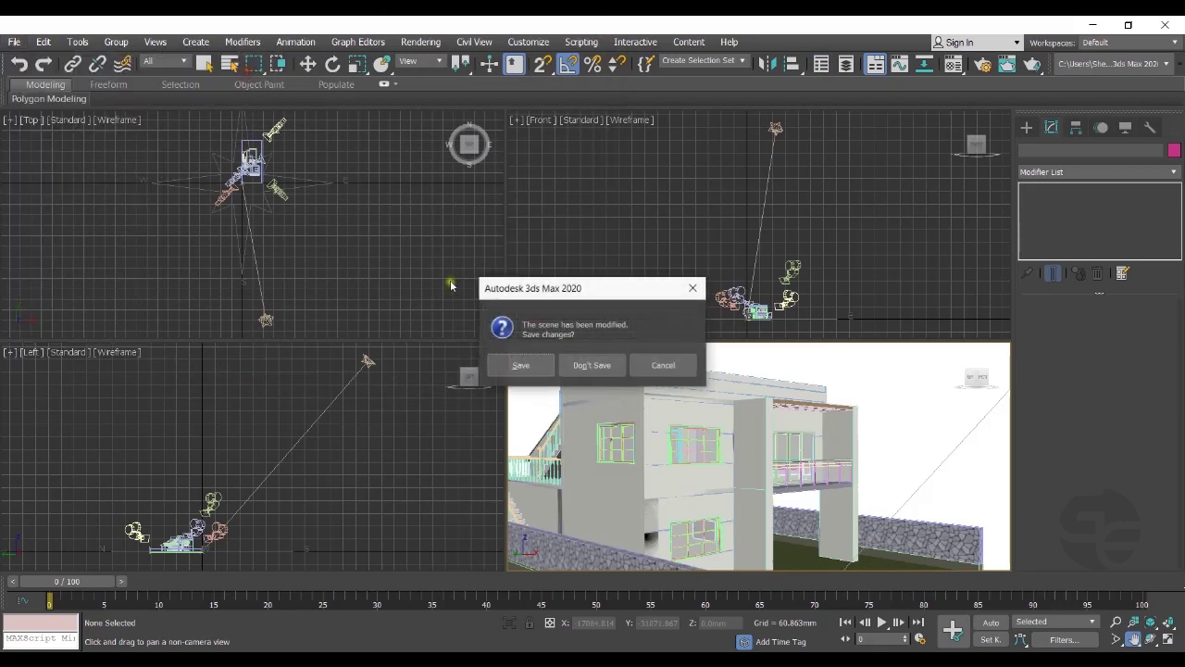
left_click(591, 364)
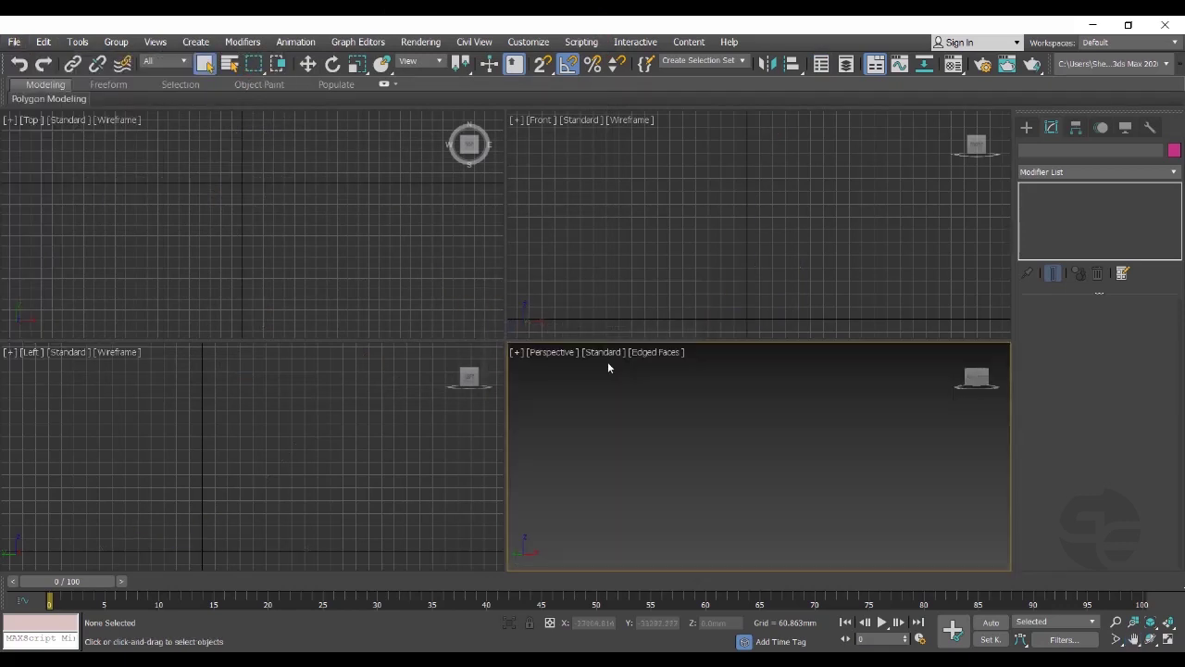
Choose the Architecture Revit file for import.
left_click(14, 41)
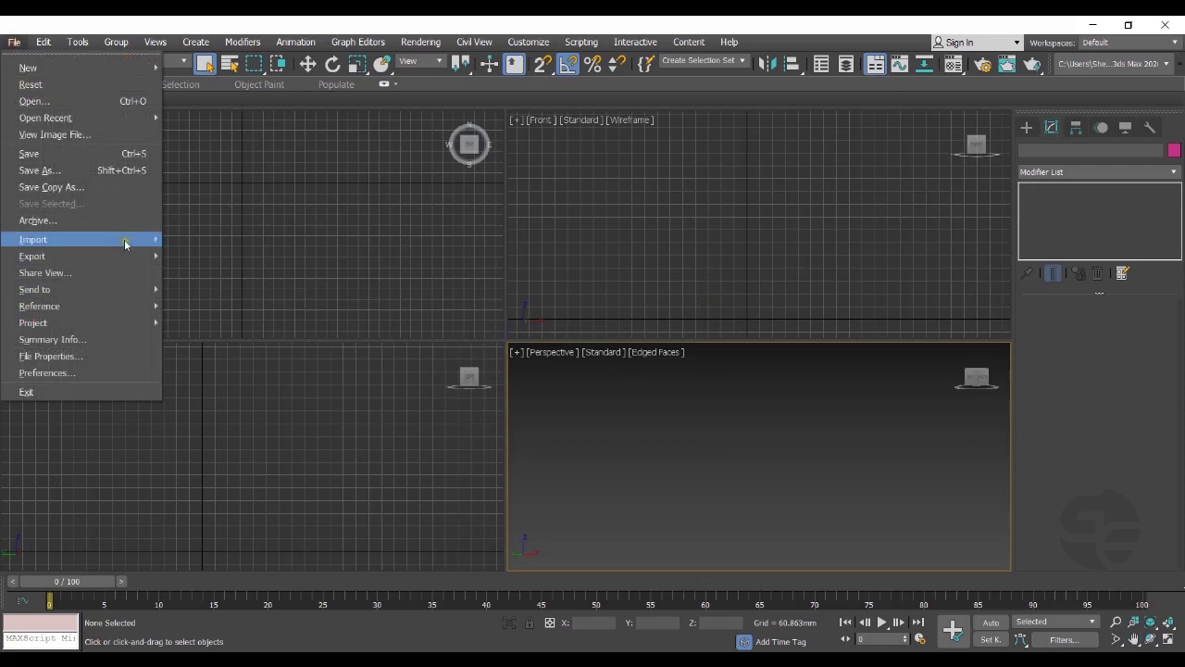
mouse_move(125, 242)
left_click(180, 239)
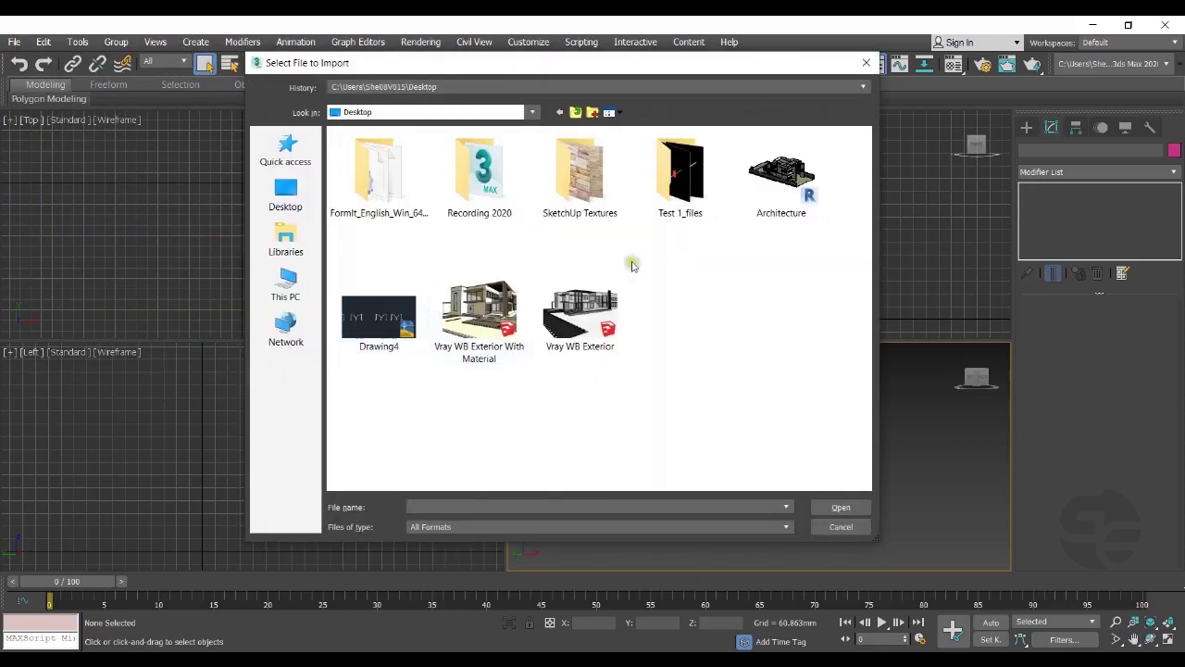
left_click(798, 174)
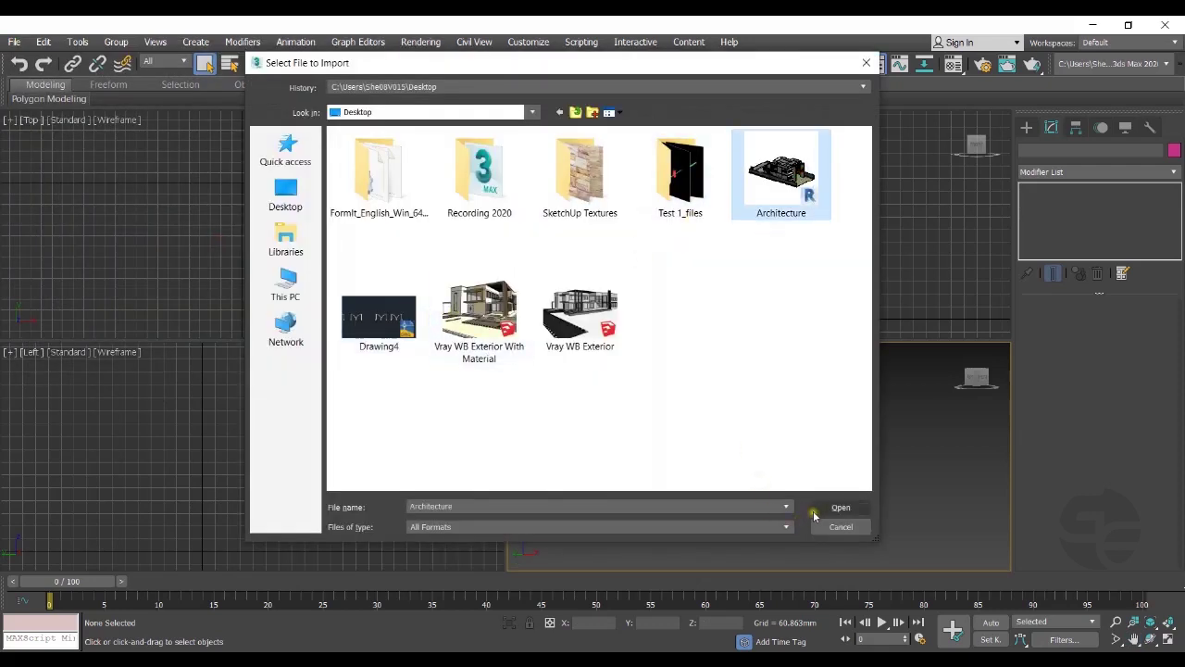
left_click(815, 508)
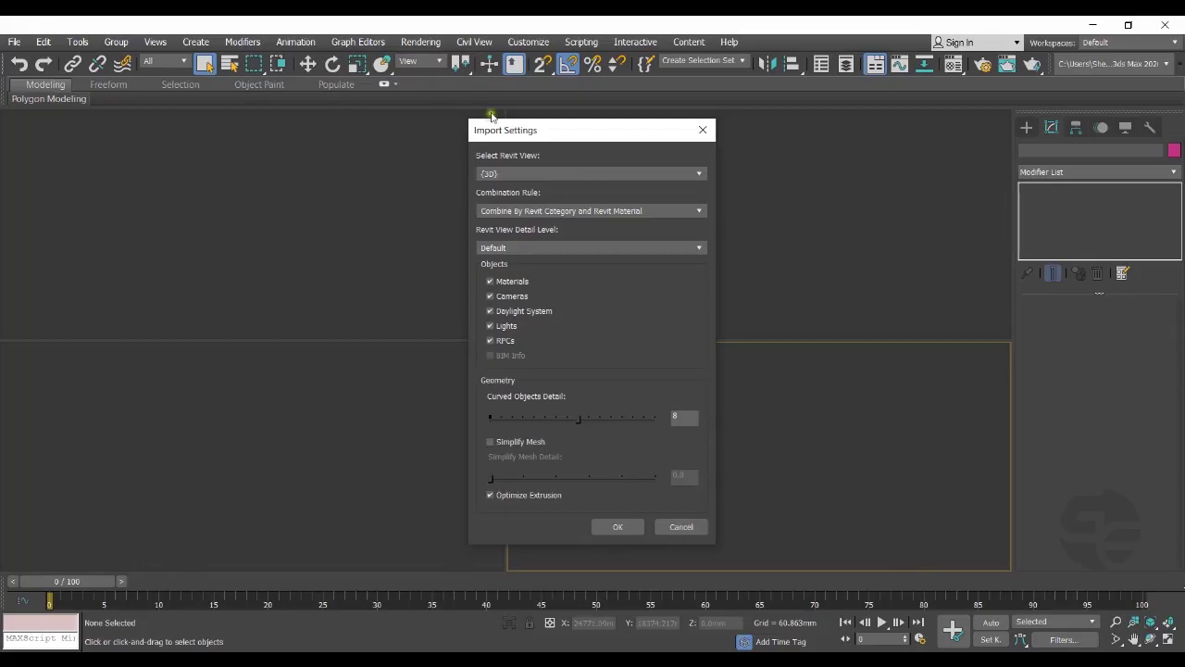
Import it combined by Revit family type and material, accepting all family types.
left_click(522, 208)
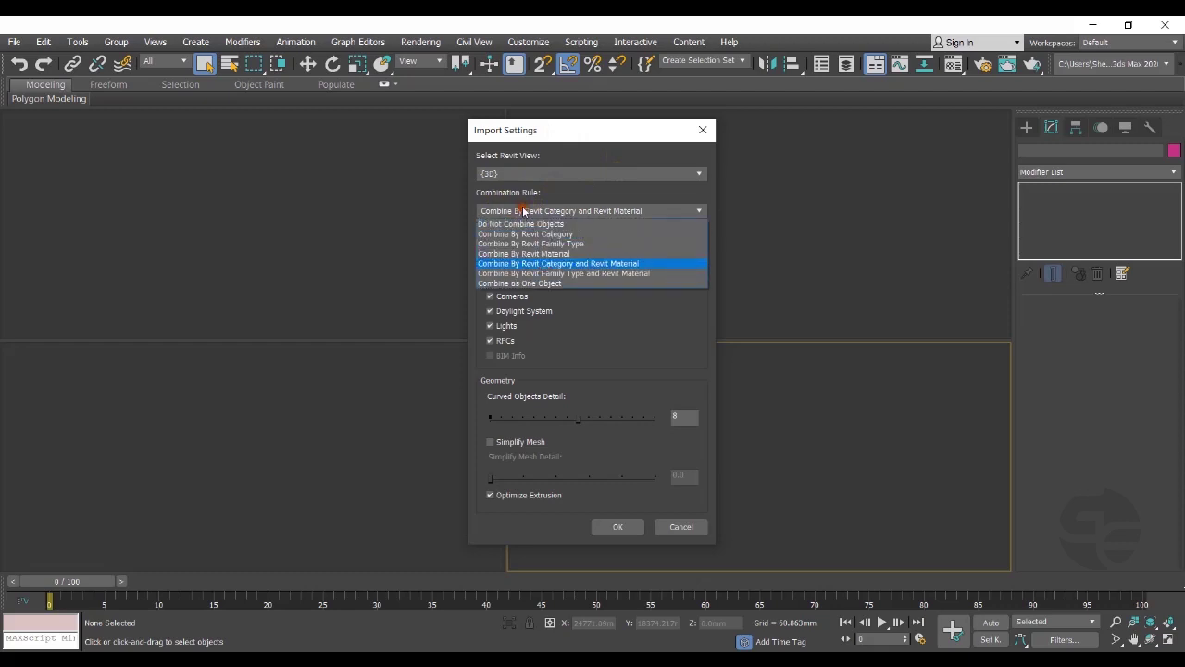
left_click(588, 274)
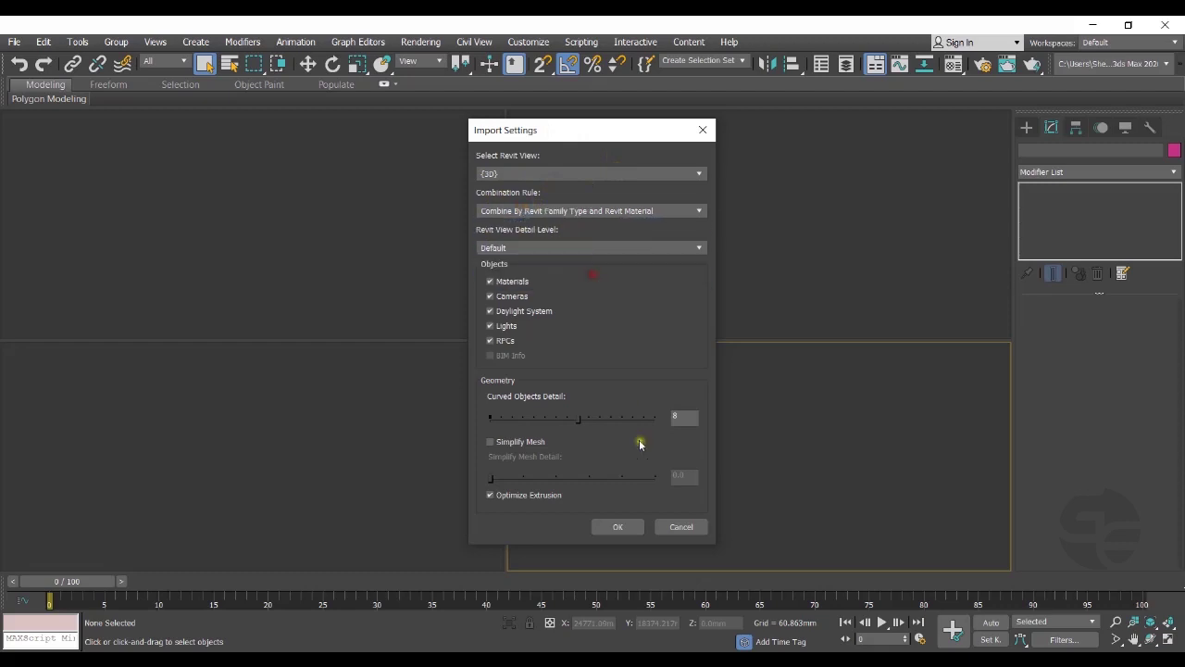
left_click(621, 527)
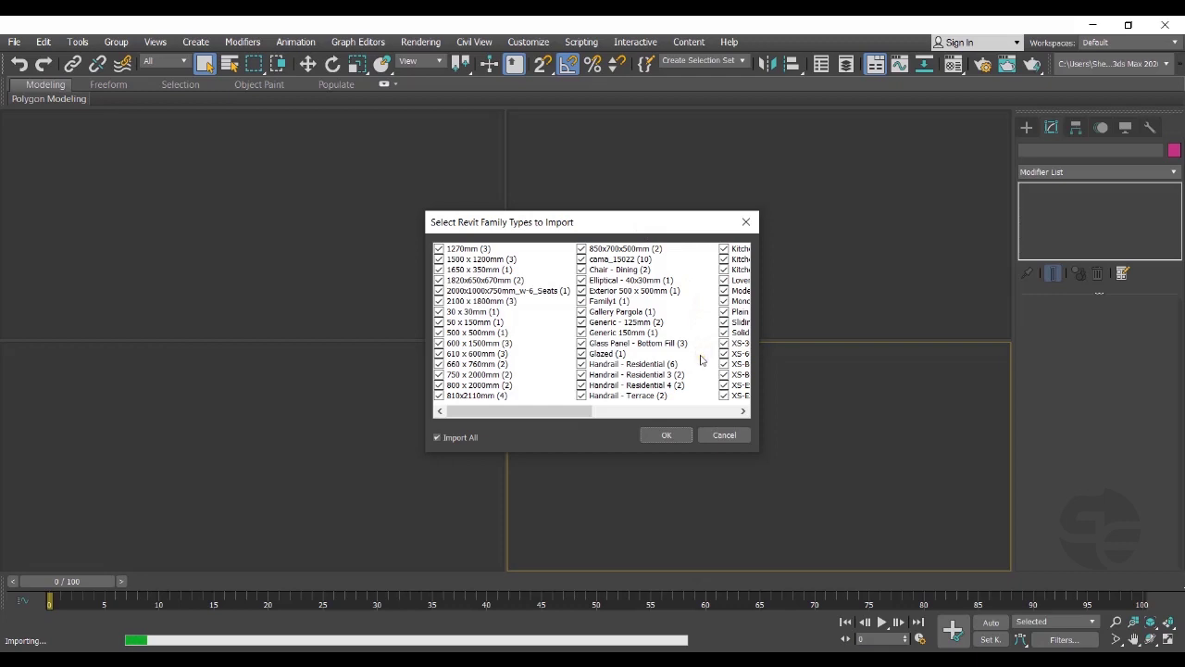
left_click_drag(585, 410, 505, 410)
left_click(668, 434)
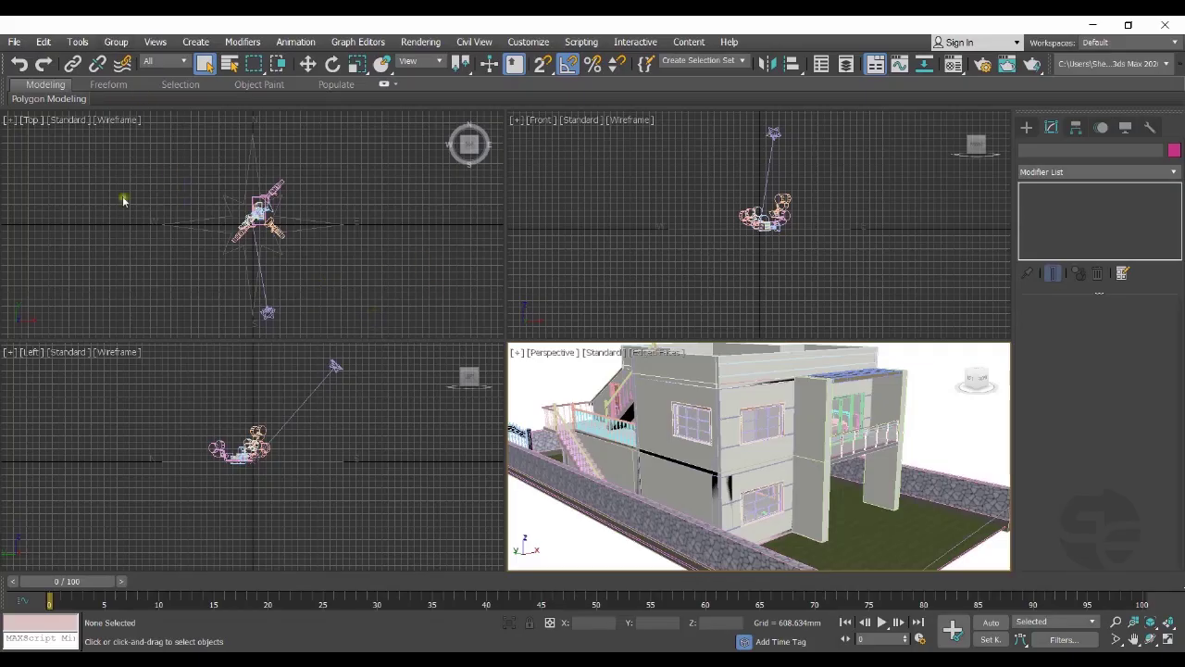
In Scene Explorer, hide and reshow the XS-Exterior Wall 150mm_XS-Ivory Flat object.
left_click(78, 41)
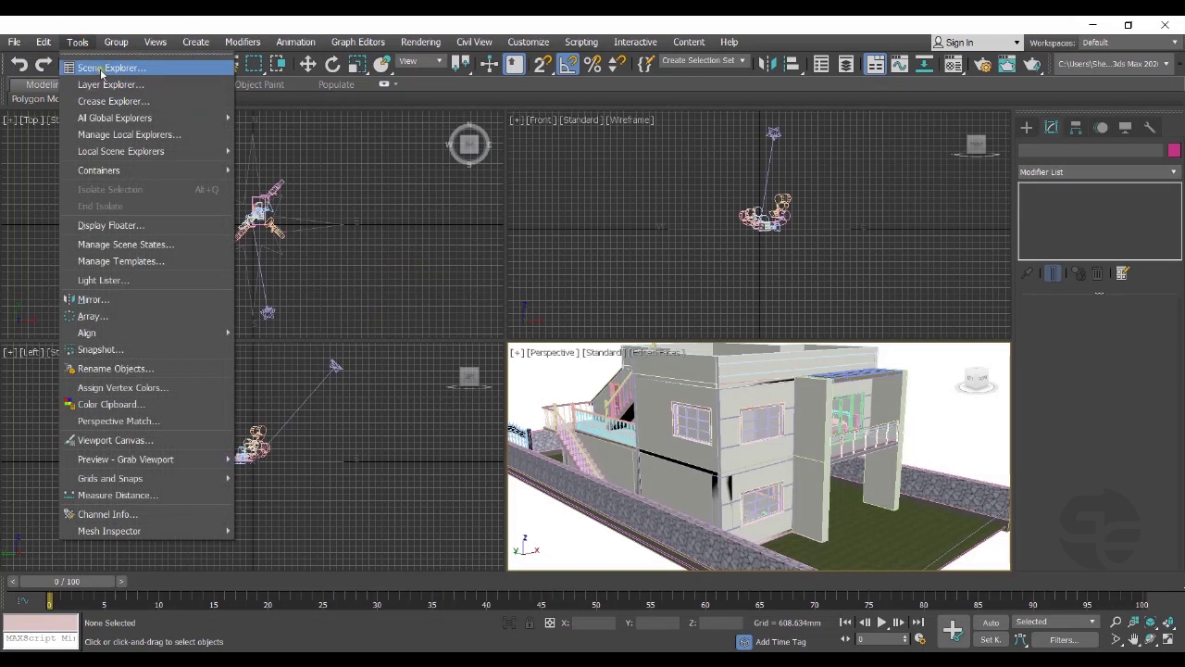
left_click(100, 68)
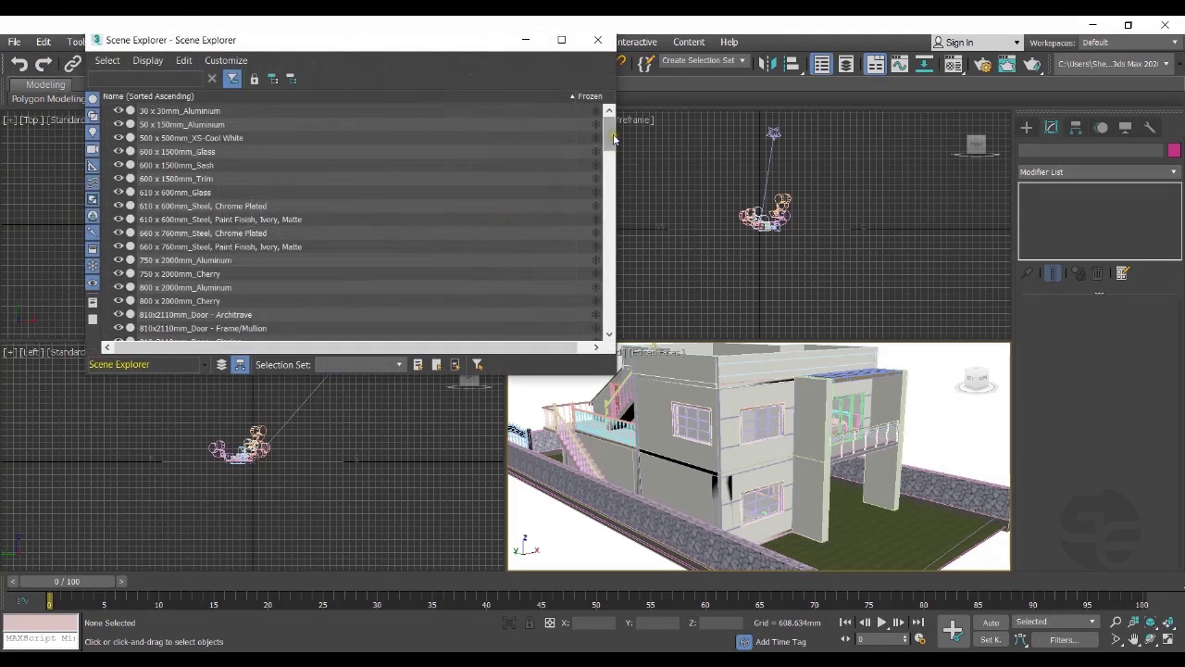
left_click_drag(610, 137, 613, 318)
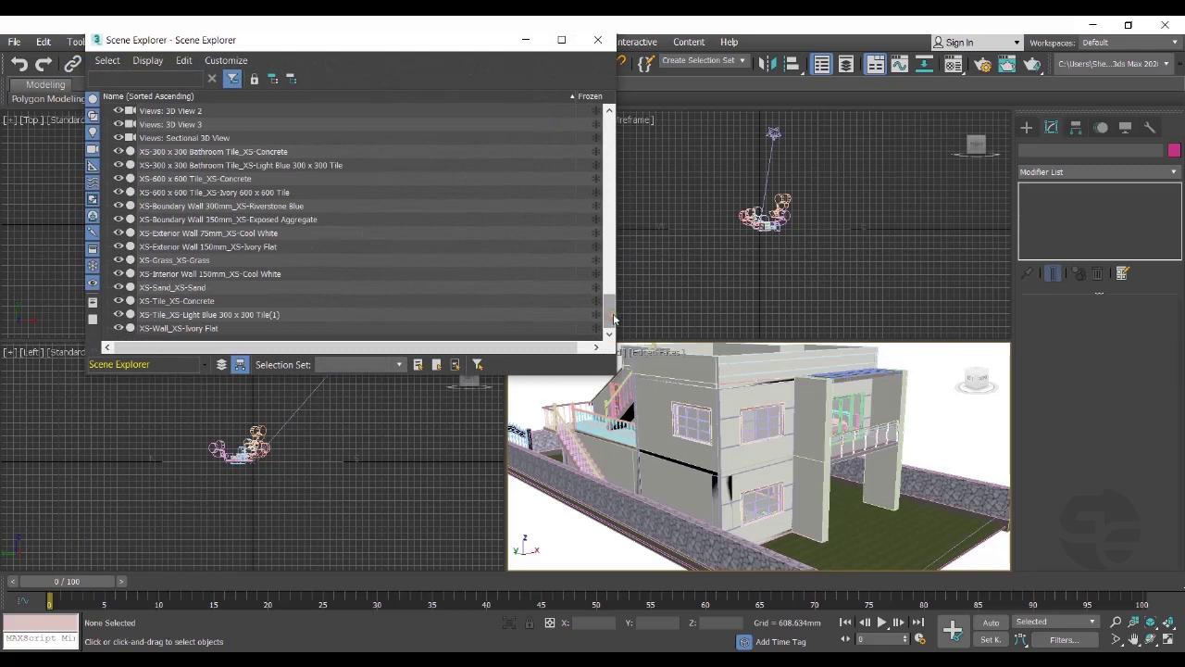
left_click(117, 246)
left_click(118, 246)
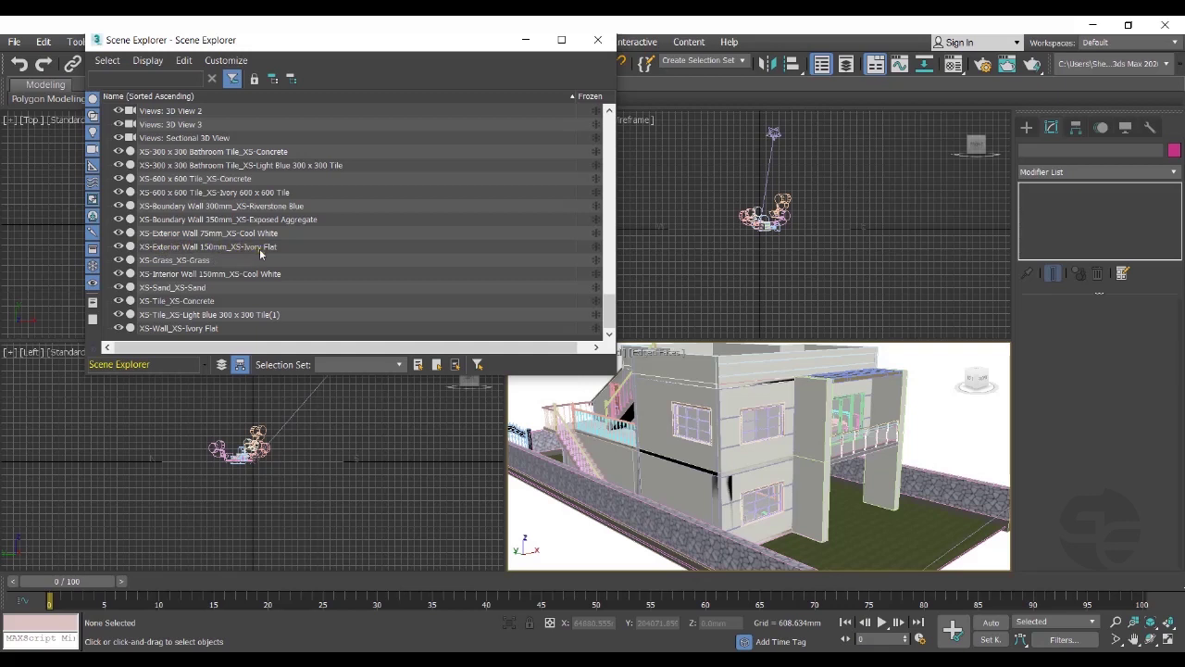
left_click(117, 246)
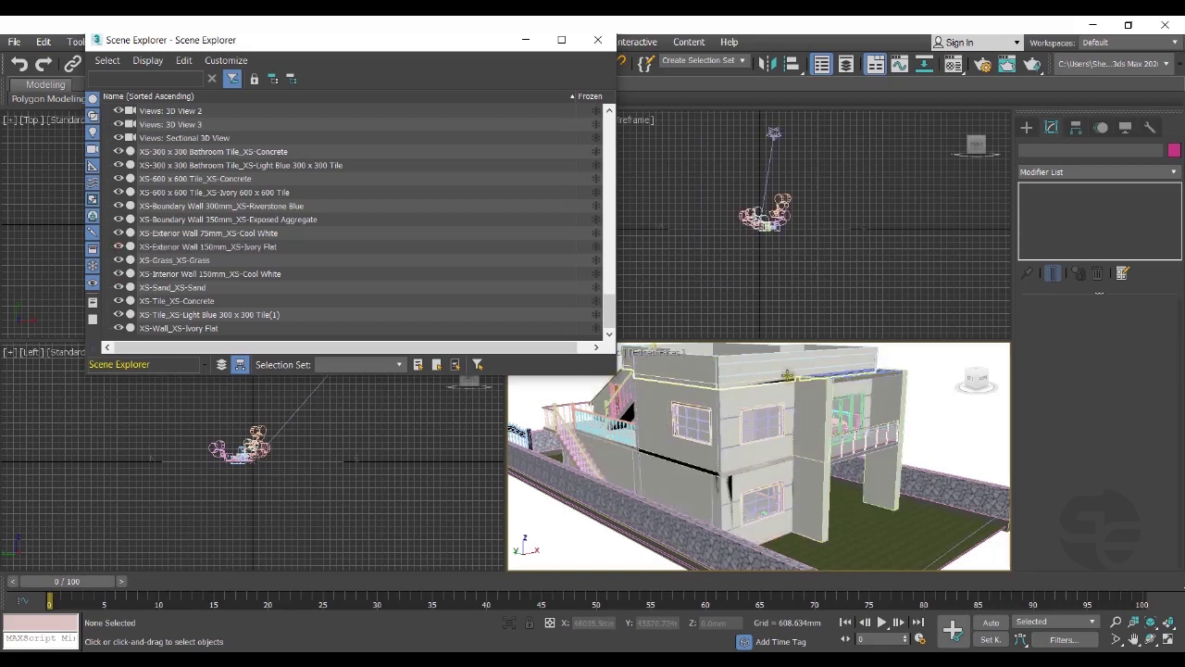
left_click(119, 246)
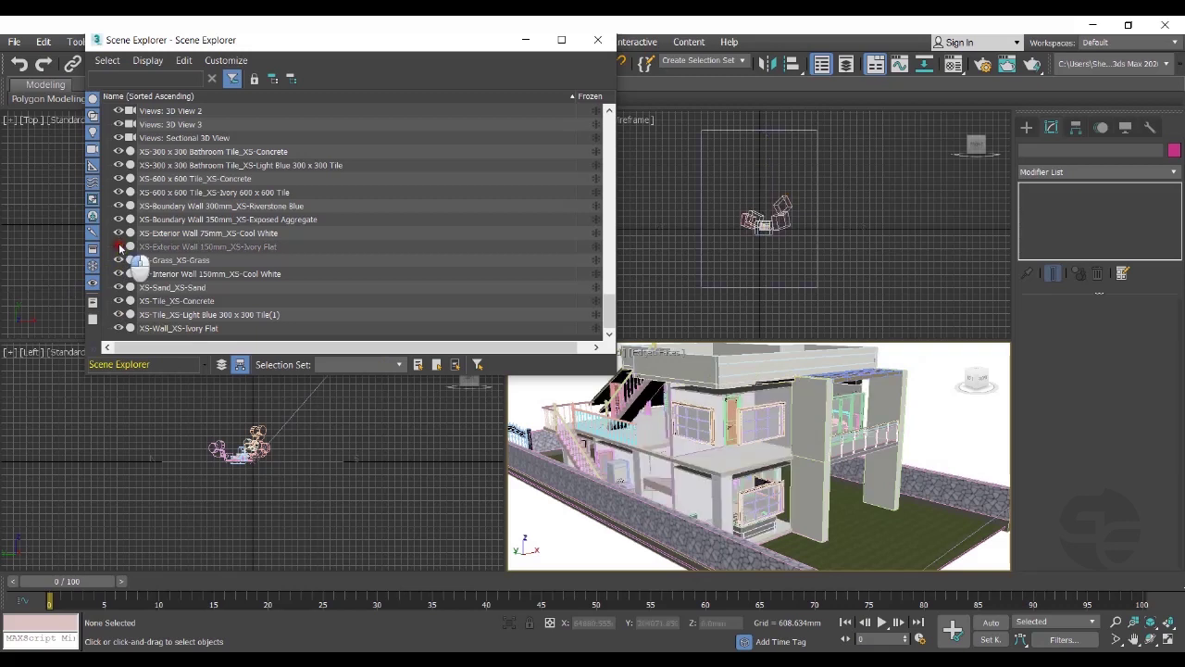
left_click(119, 247)
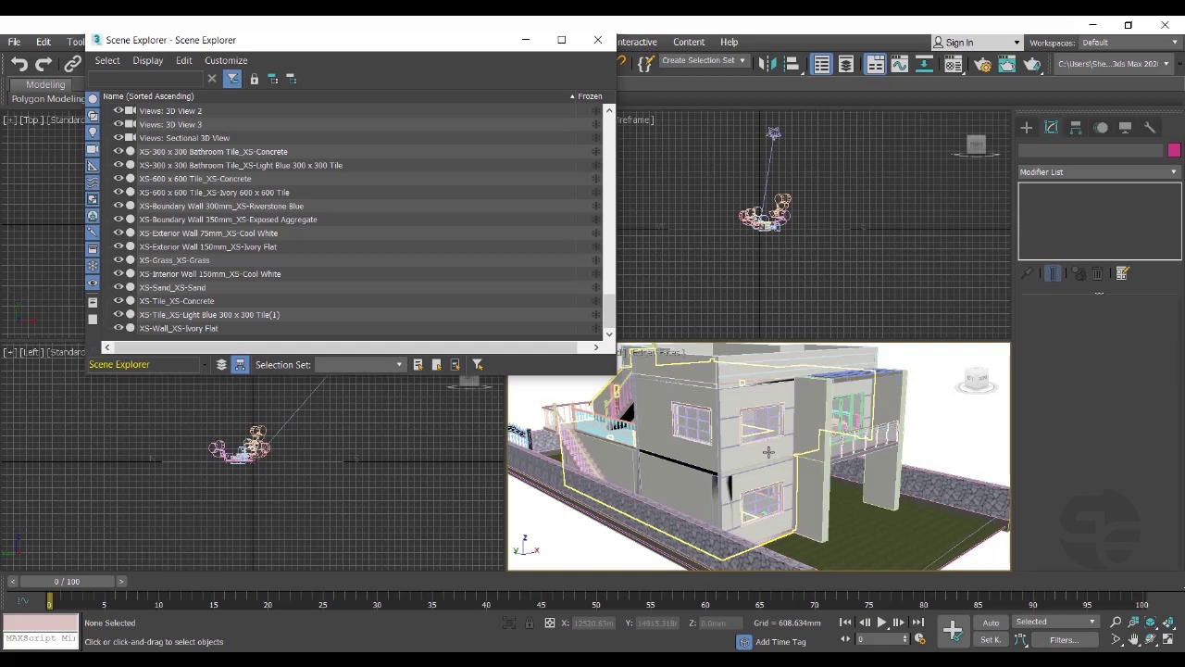
Close Scene Explorer and start a New All scene without saving the re-imported house.
left_click(597, 40)
left_click(14, 42)
mouse_move(111, 68)
left_click(212, 70)
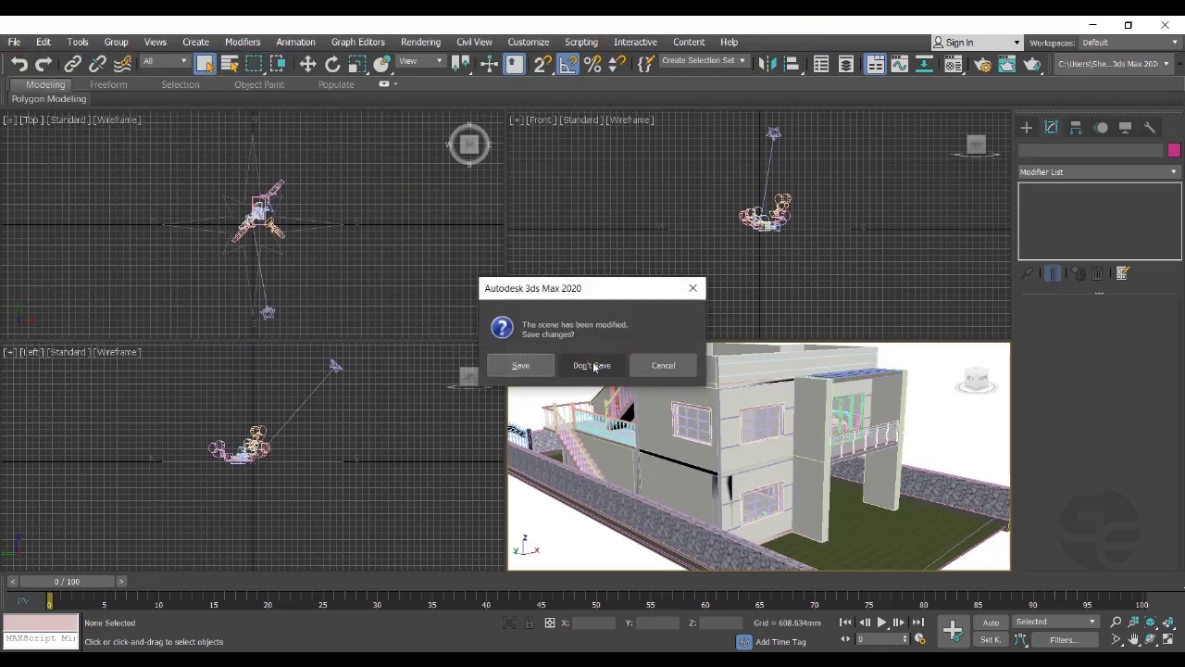
left_click(592, 365)
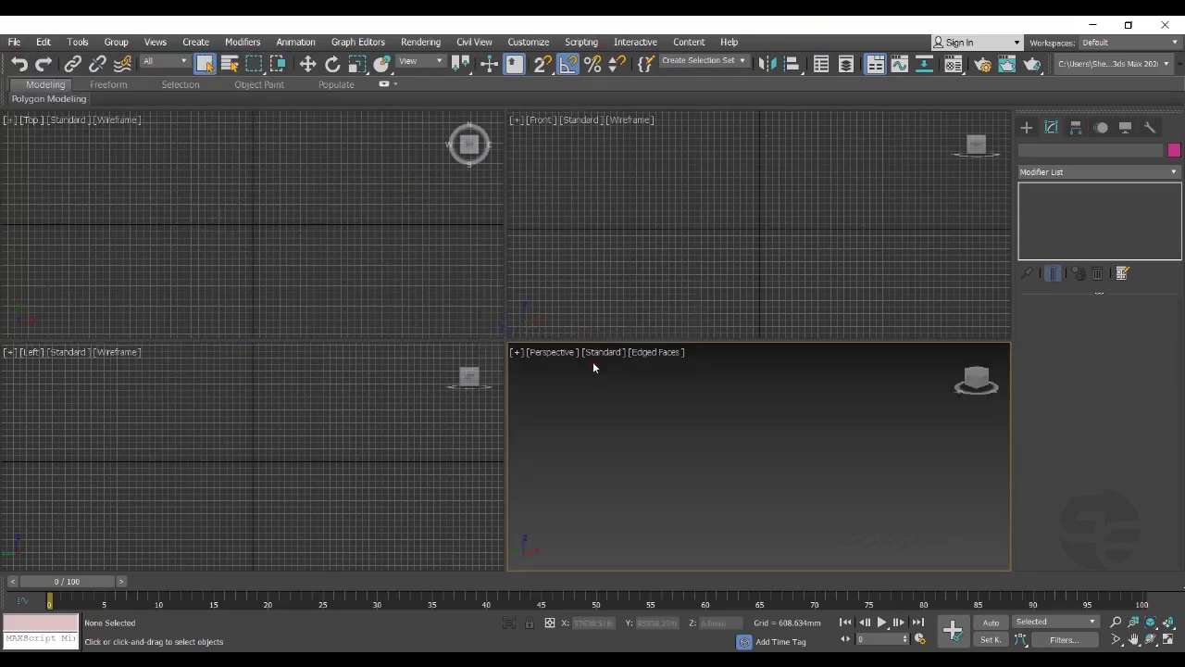
left_click(14, 42)
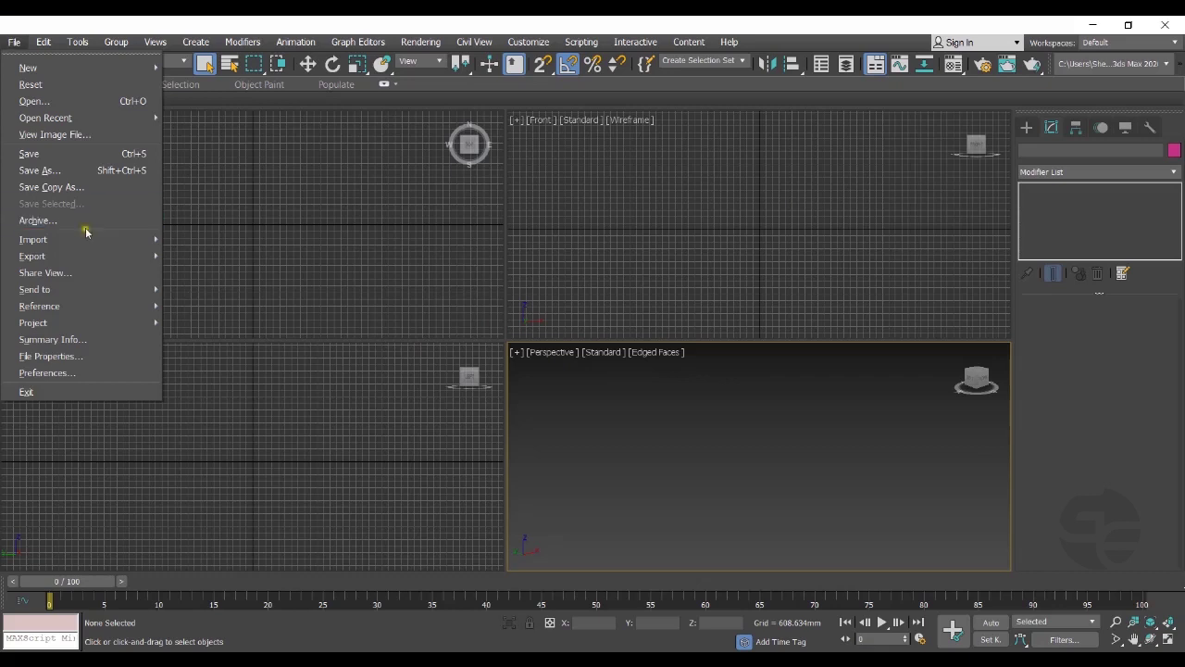
Select Vray WB Exterior With Material (.skp, 7.54 MB) for import after checking its properties.
mouse_move(86, 239)
left_click(215, 239)
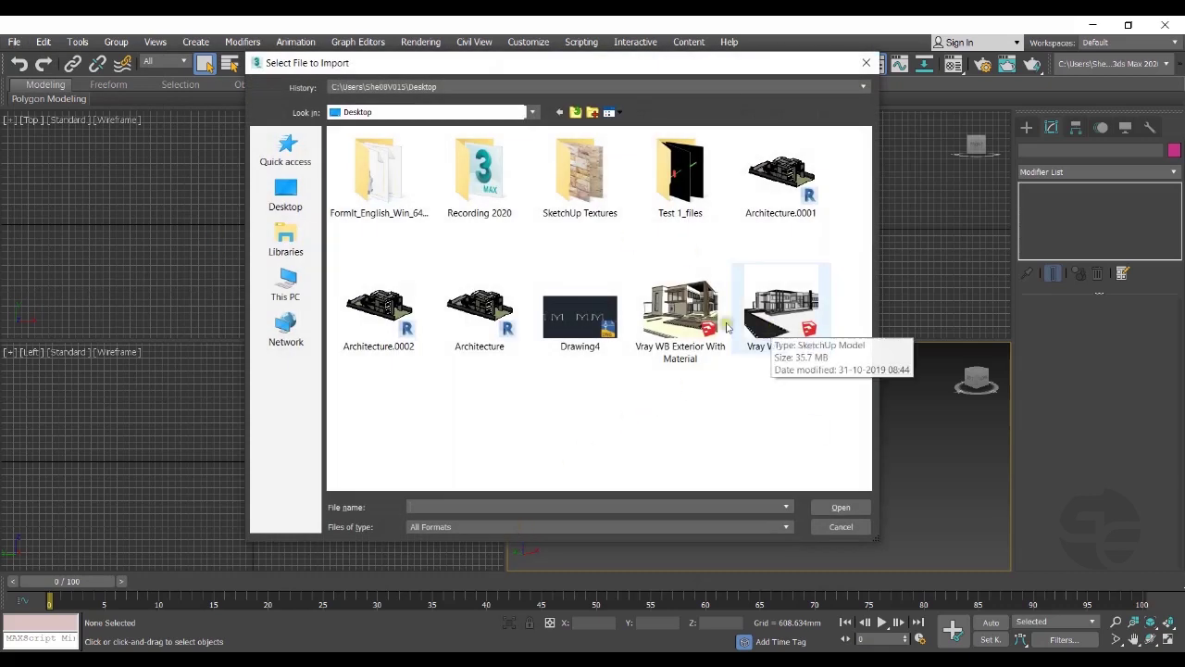
left_click(690, 315)
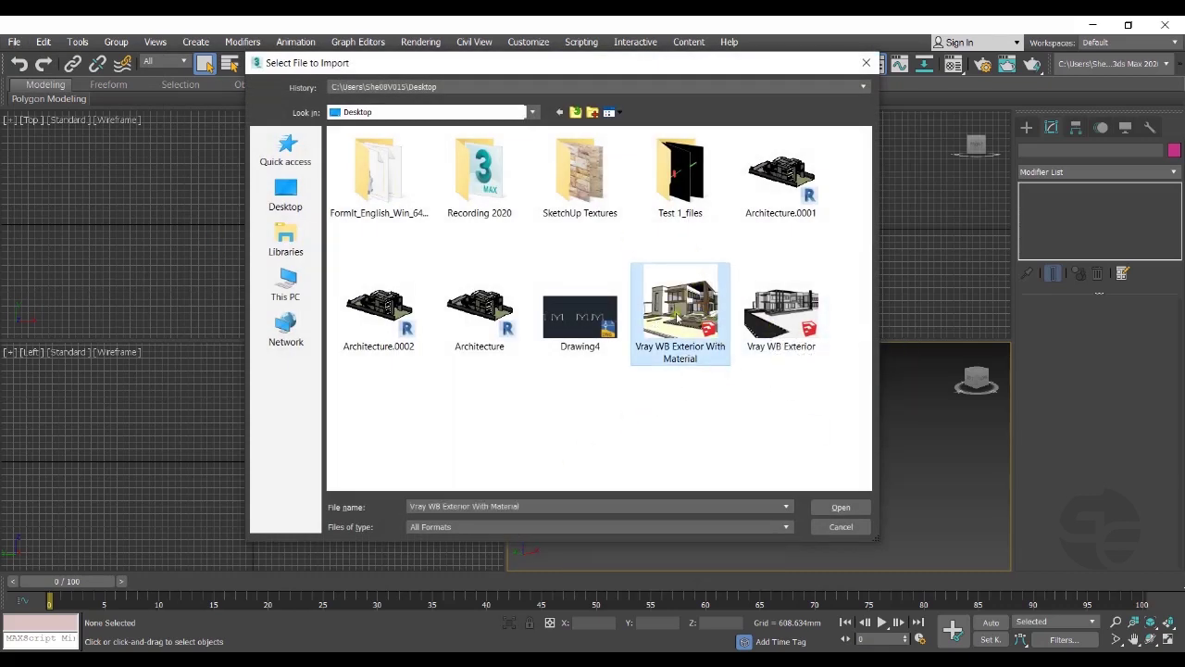
right_click(687, 315)
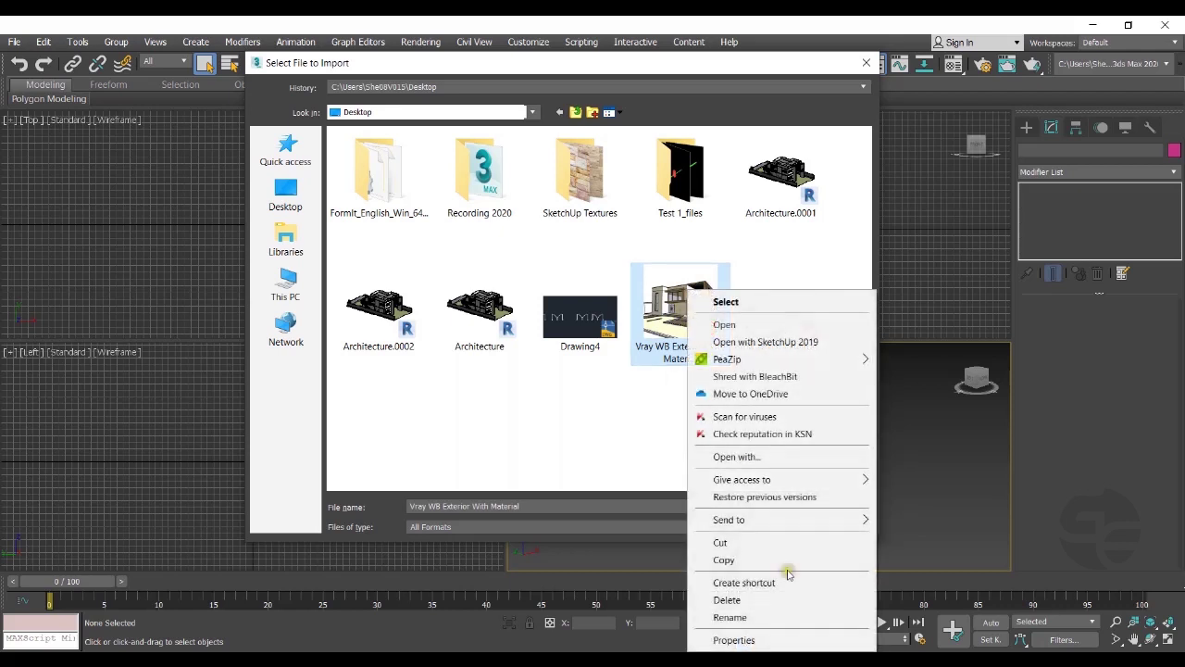
left_click(759, 638)
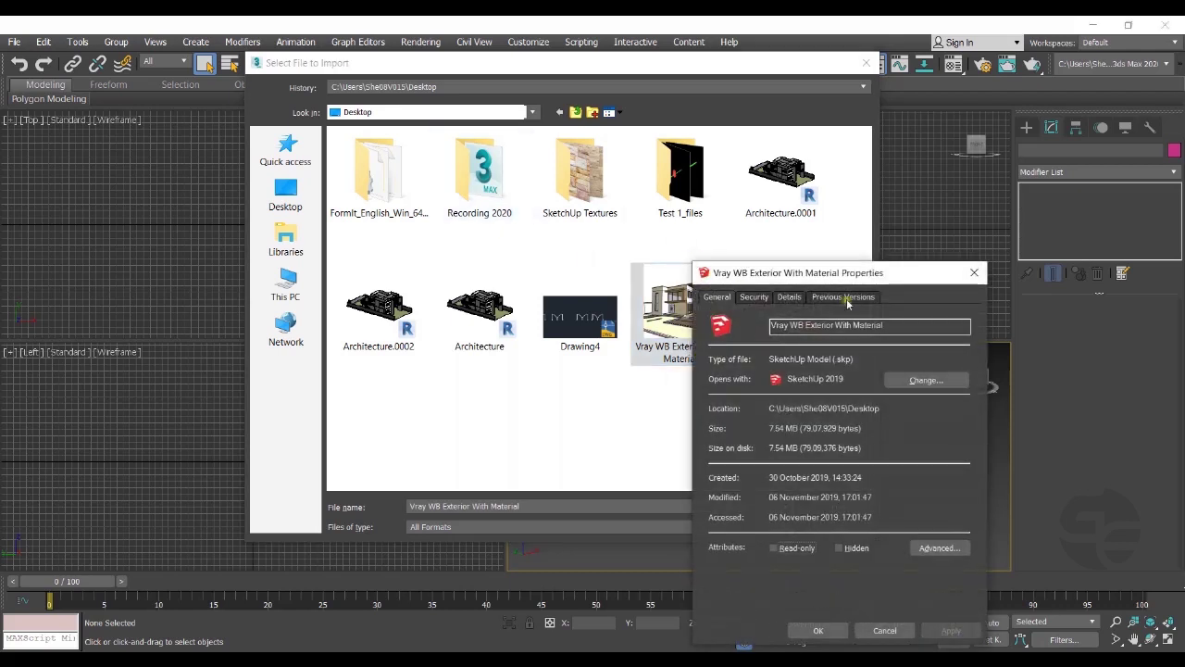
left_click_drag(856, 277, 602, 101)
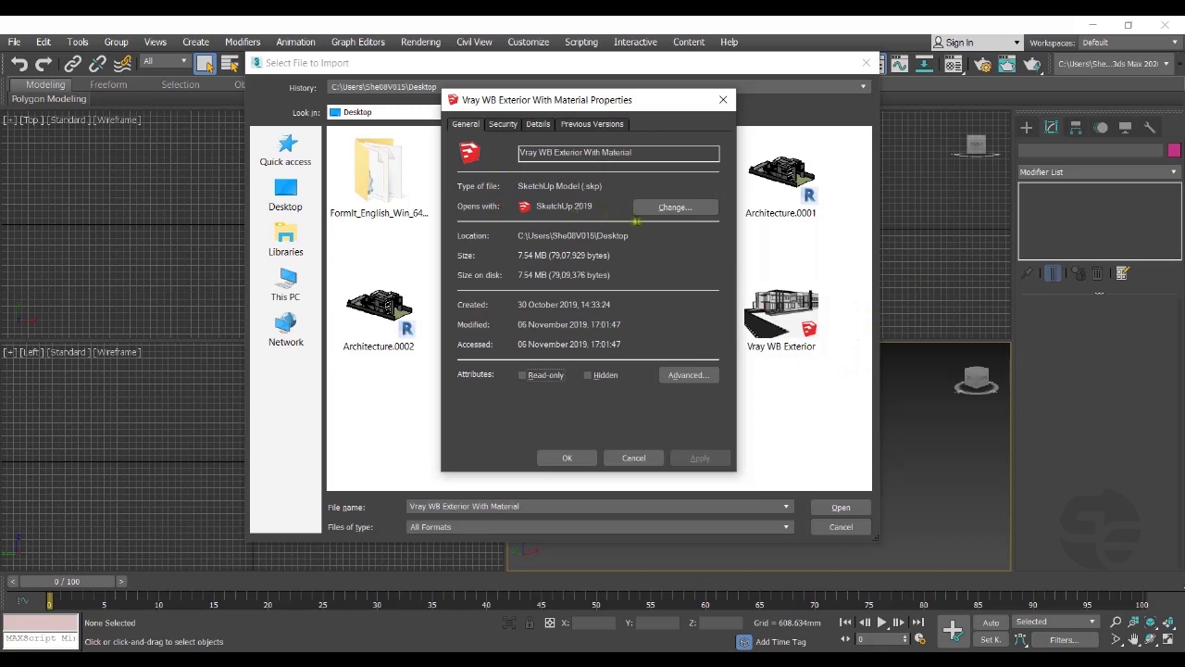
left_click(580, 459)
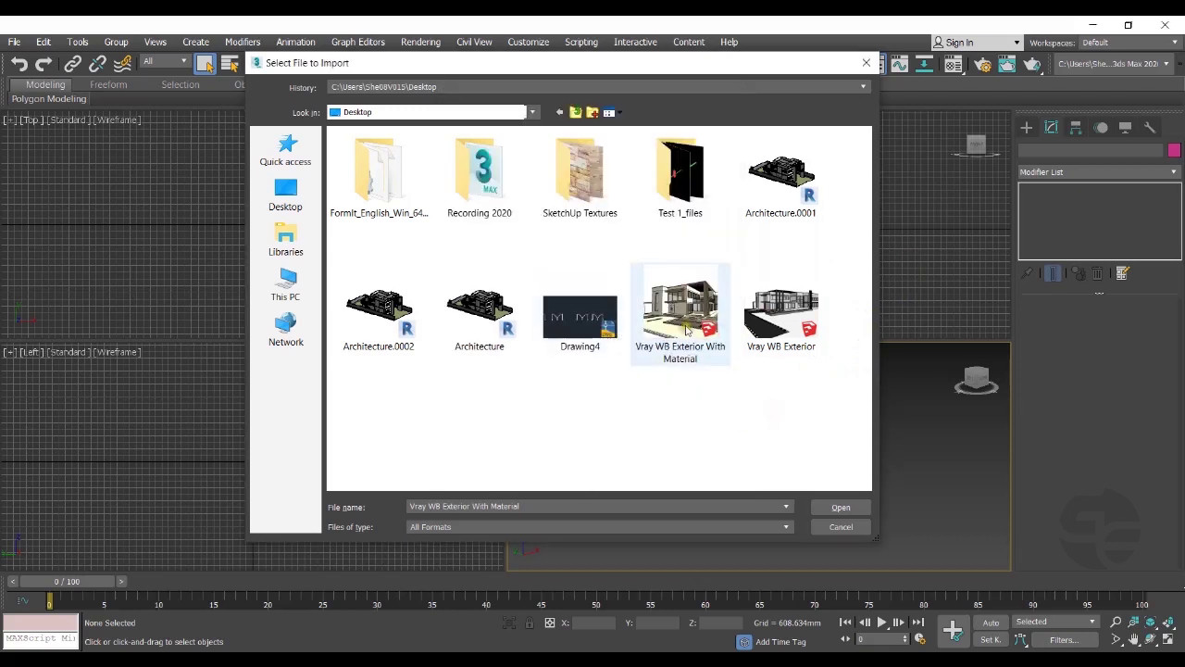
Import the Vray WB Exterior With Material model with default settings, then deselect it and zoom in.
left_click(840, 508)
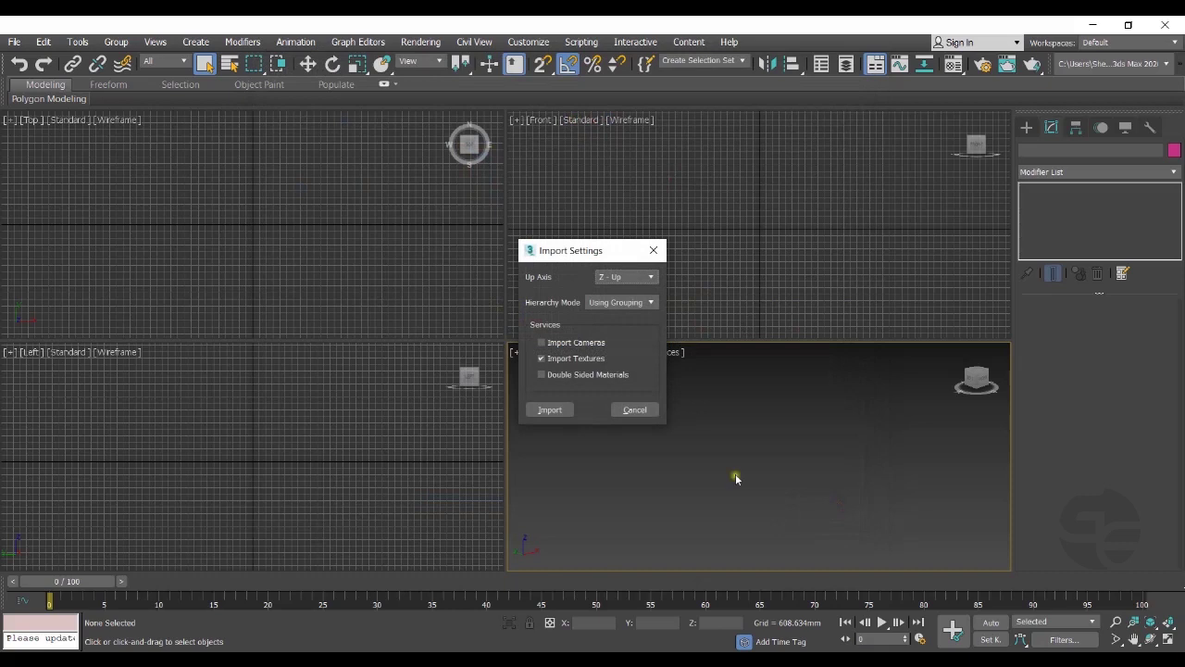
left_click(563, 411)
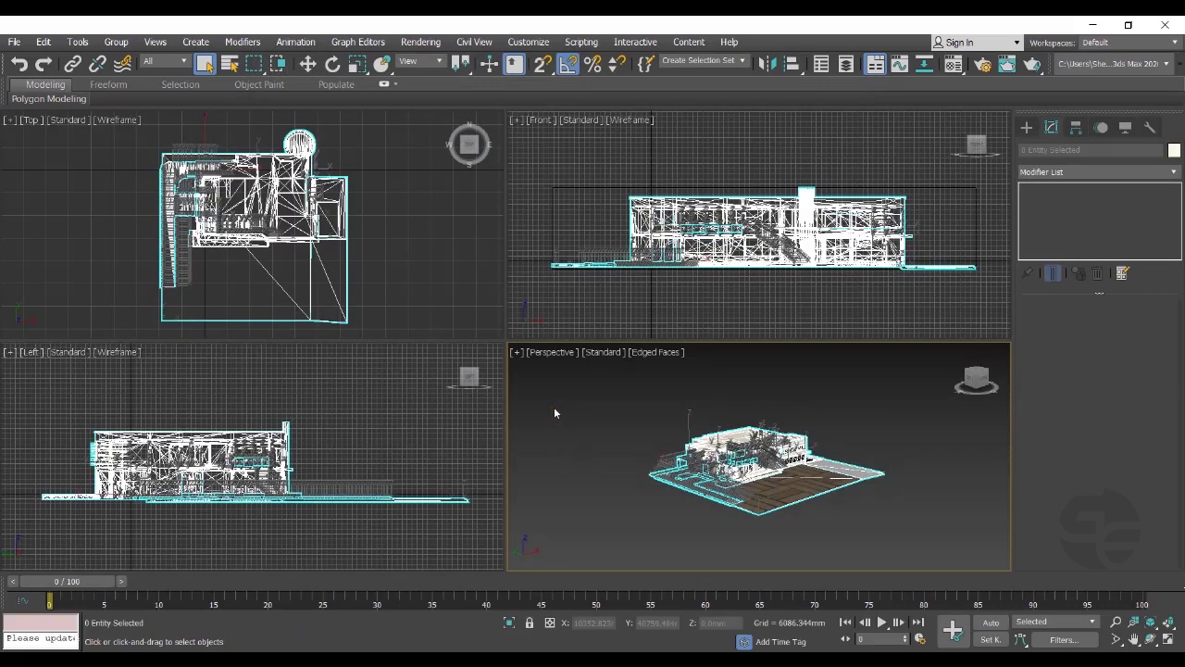
left_click(588, 457)
scroll(727, 472, "up", 6)
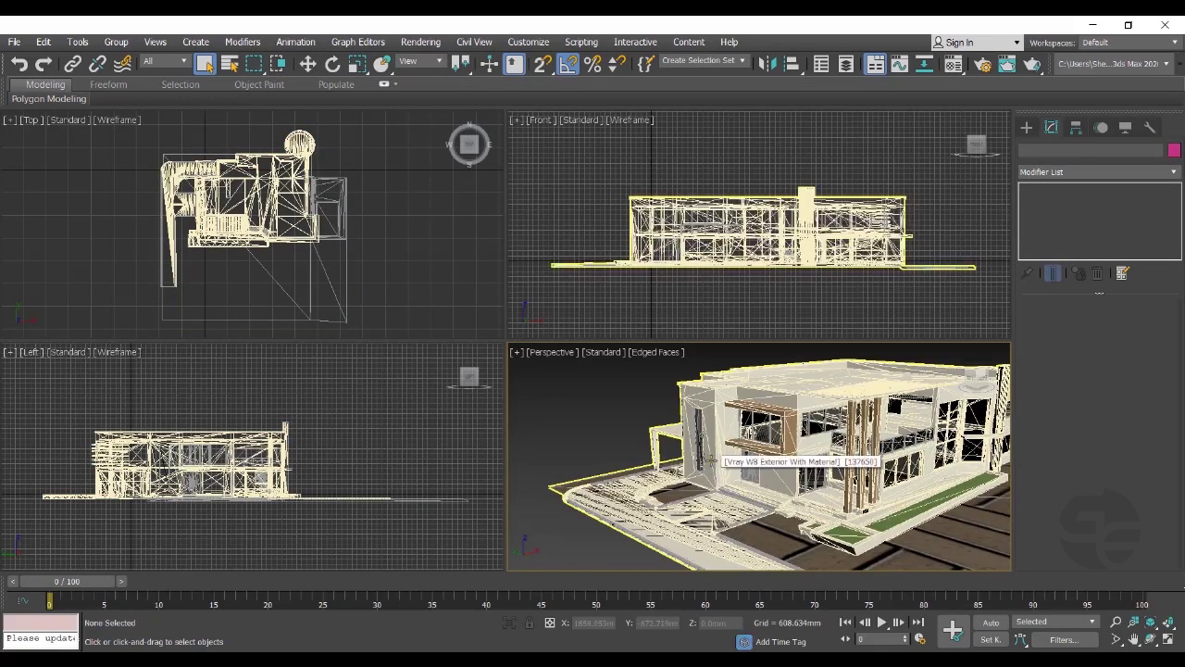